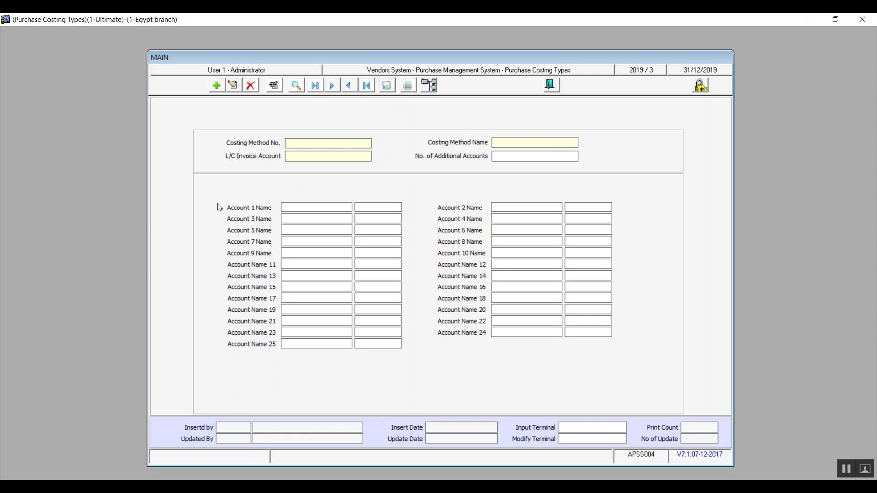
# - Start a new purchase costing method record and name it "F.O.B"
pyautogui.click(217, 85)
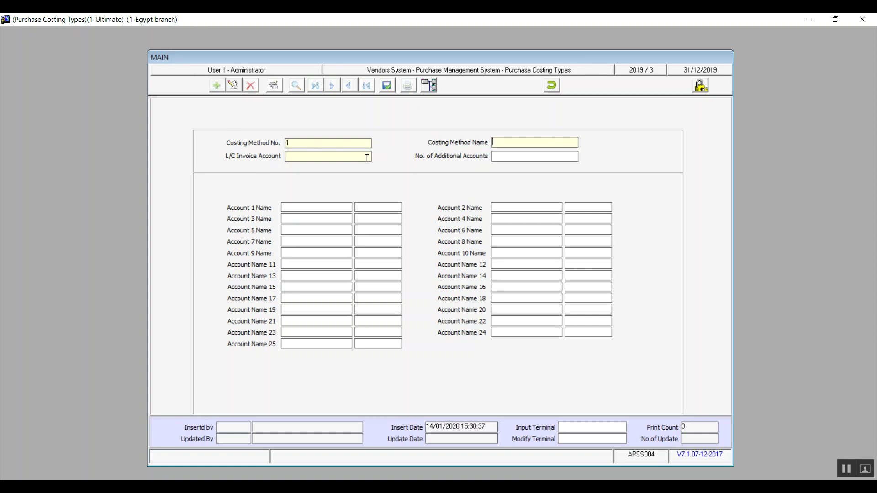
pyautogui.click(511, 144)
pyautogui.write('F.O.B')
# - Browse the accounts available for the L/C Invoice Account without selecting one
pyautogui.doubleClick(311, 158)
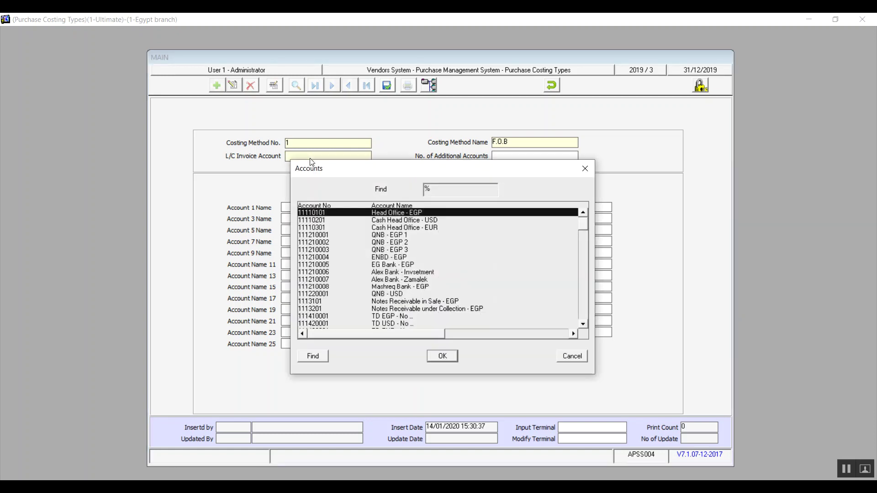
pyautogui.click(571, 357)
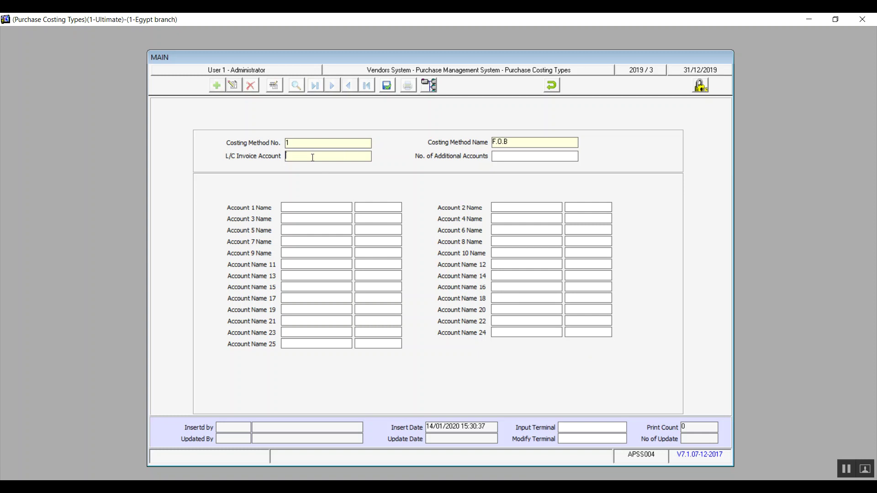
pyautogui.doubleClick(313, 158)
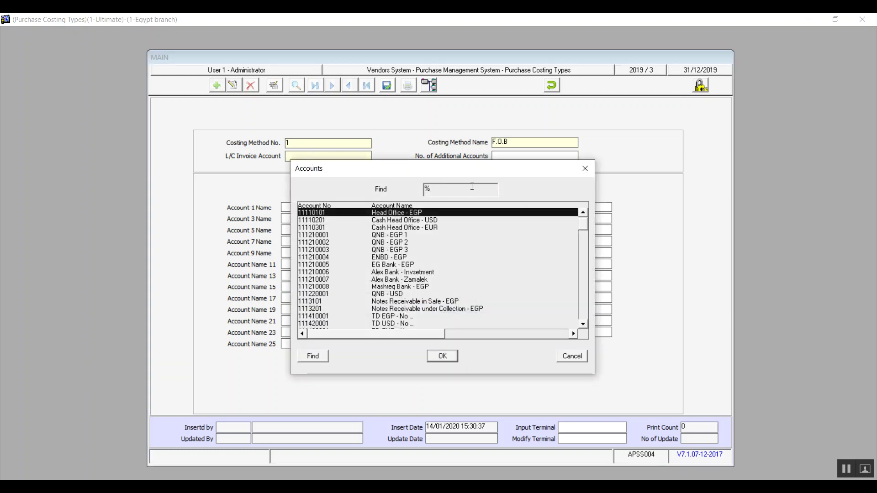
pyautogui.moveTo(586, 227); pyautogui.dragTo(590, 294)
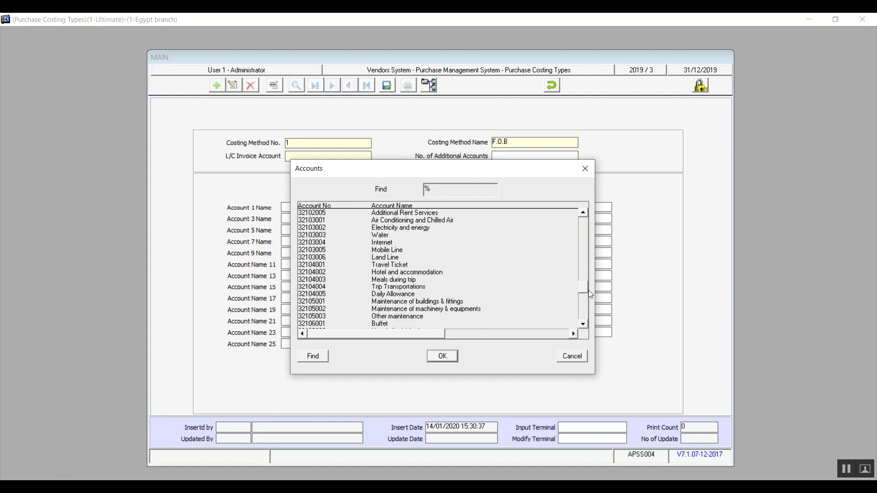
pyautogui.click(572, 357)
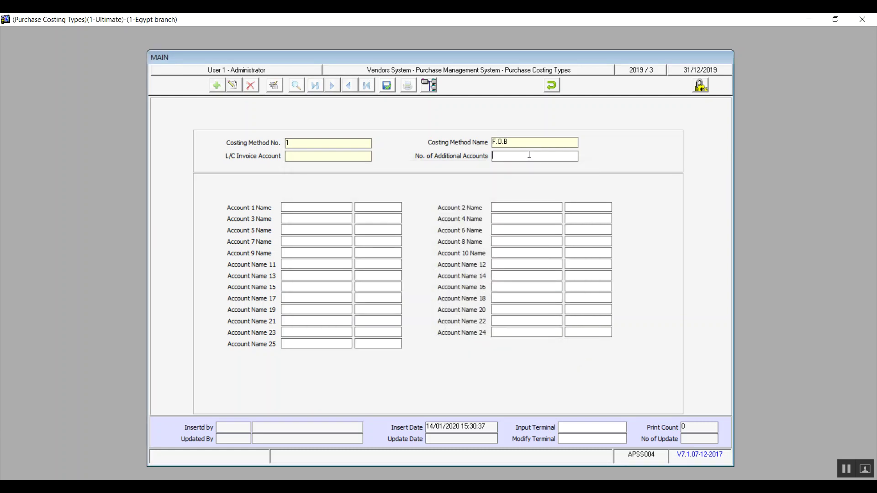
# - Set the number of additional accounts to 3 and assign "Transportation expenses" as Account 1, searching the accounts for "tran"
pyautogui.write('3')
pyautogui.doubleClick(370, 209)
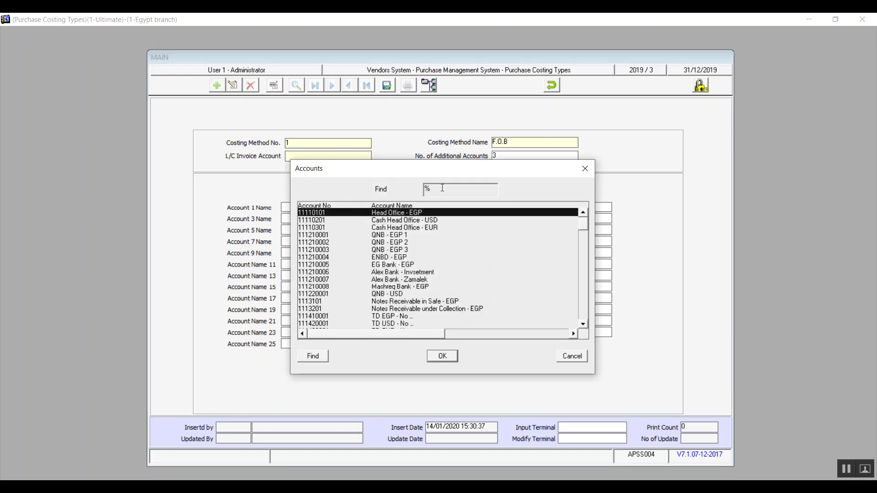
pyautogui.write('tran')
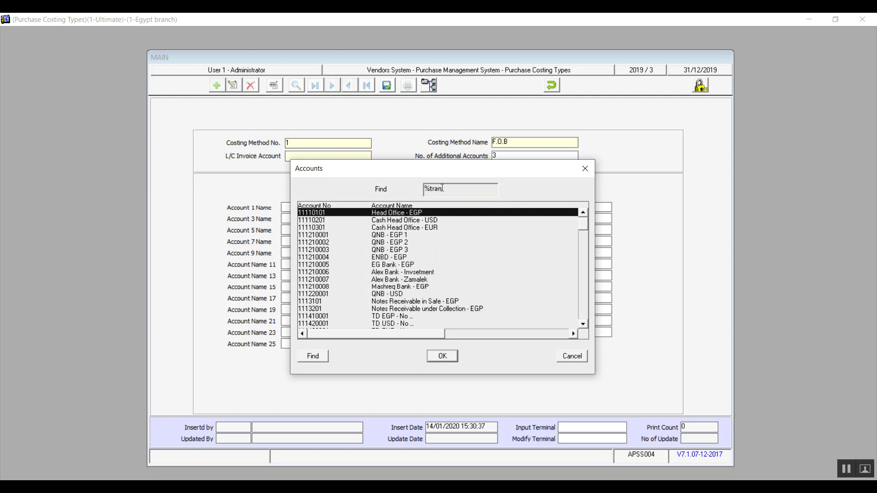
pyautogui.press('Return')
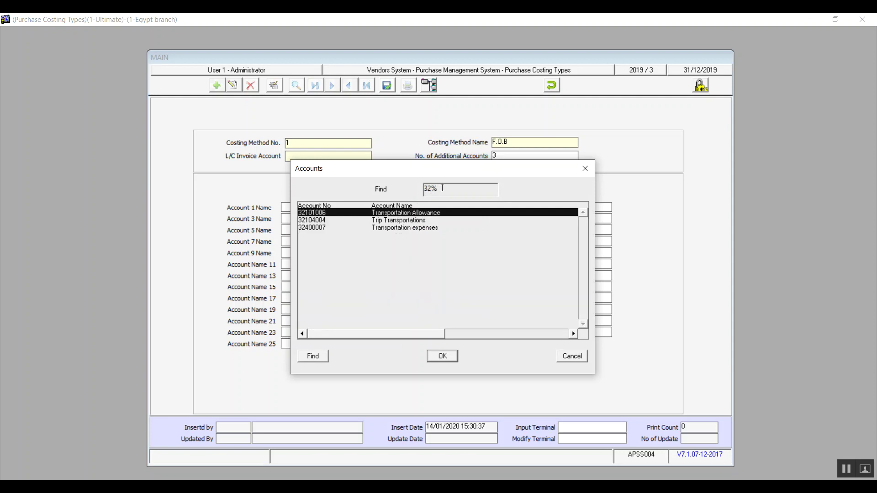
pyautogui.click(409, 228)
pyautogui.doubleClick(409, 229)
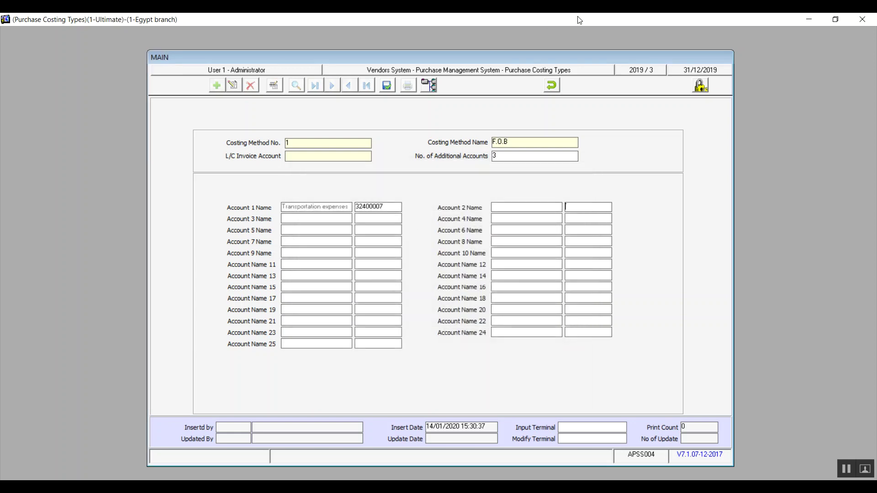
# - Discard the unsaved costing method and close the Purchase Costing Types form
pyautogui.click(554, 86)
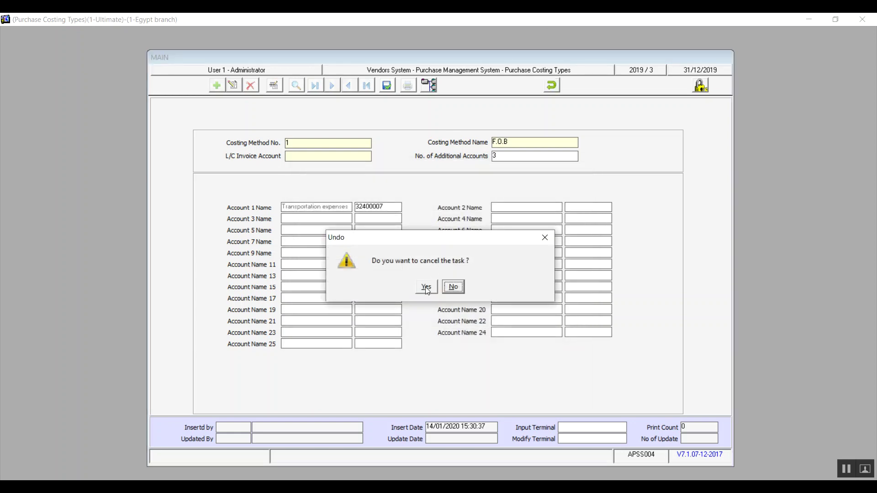
pyautogui.click(426, 287)
pyautogui.click(552, 85)
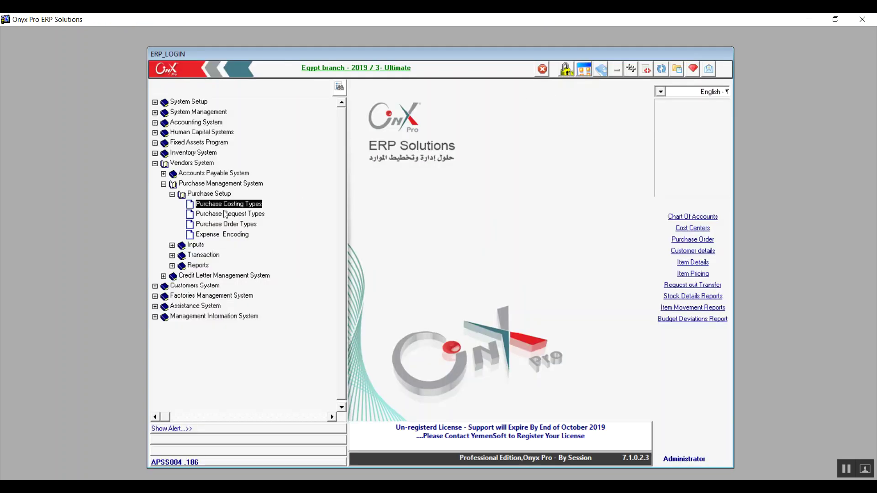
# - In Purchase Request Types, add and save a new type named "P.raw material"
pyautogui.click(226, 215)
pyautogui.doubleClick(224, 215)
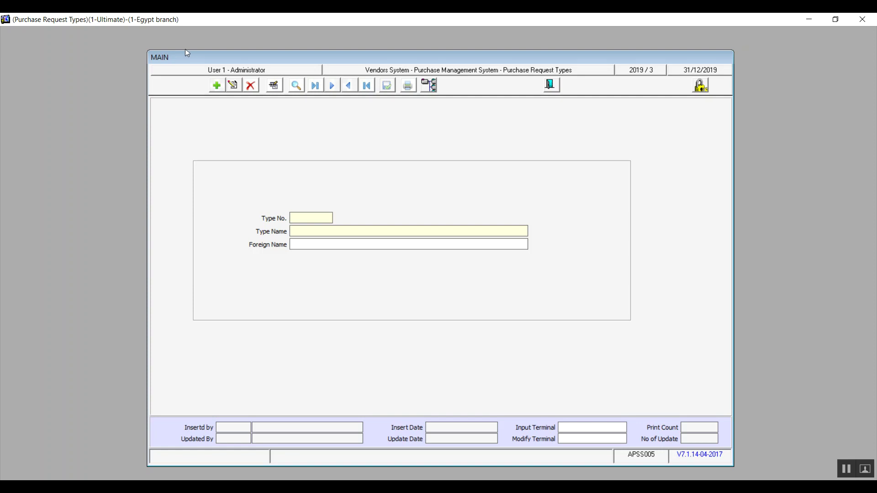
pyautogui.click(212, 88)
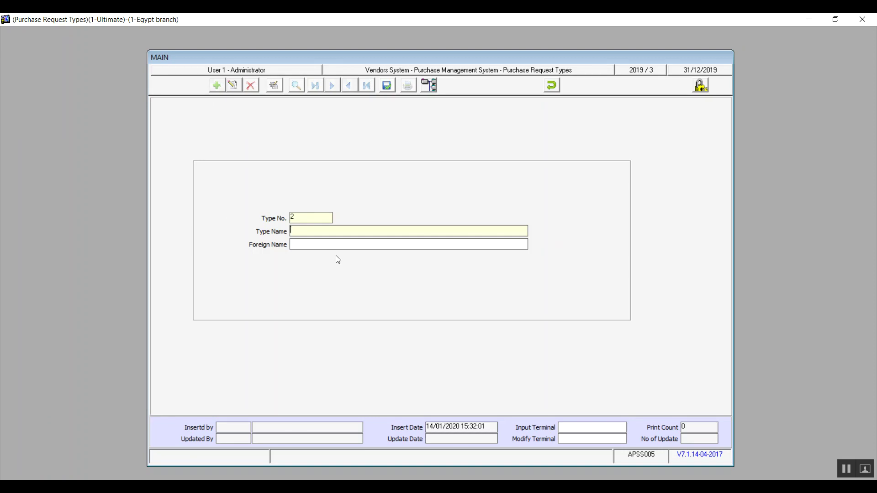
pyautogui.write('P.raw material')
pyautogui.moveTo(327, 230); pyautogui.dragTo(290, 229)
pyautogui.click(291, 230)
pyautogui.press('Tab')
pyautogui.click(386, 87)
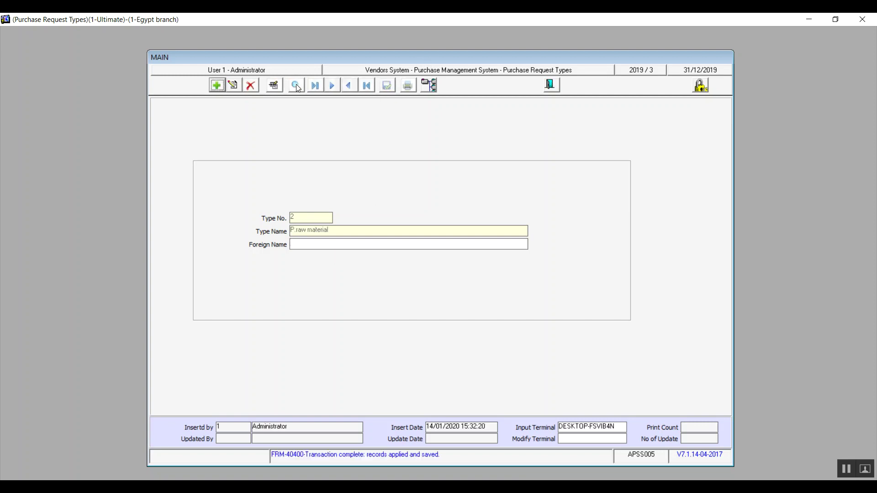
# - Review the list of saved purchase request types and close the Purchase Request Types form
pyautogui.click(297, 86)
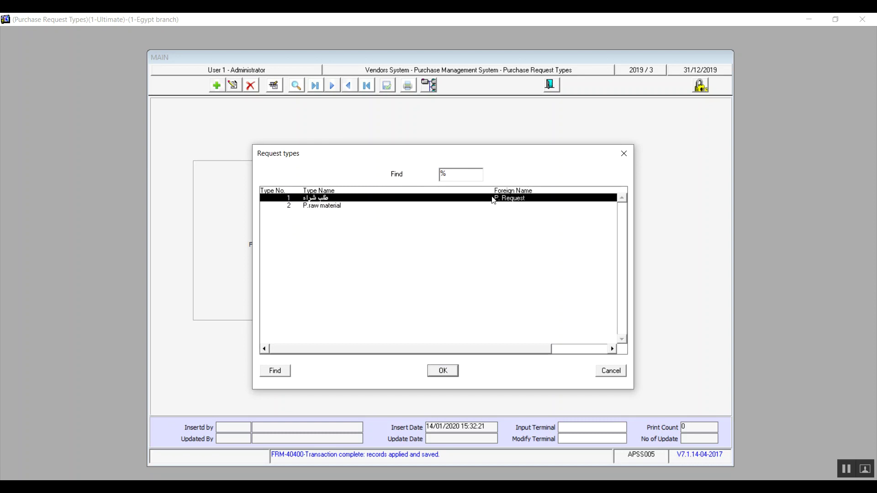
pyautogui.click(623, 154)
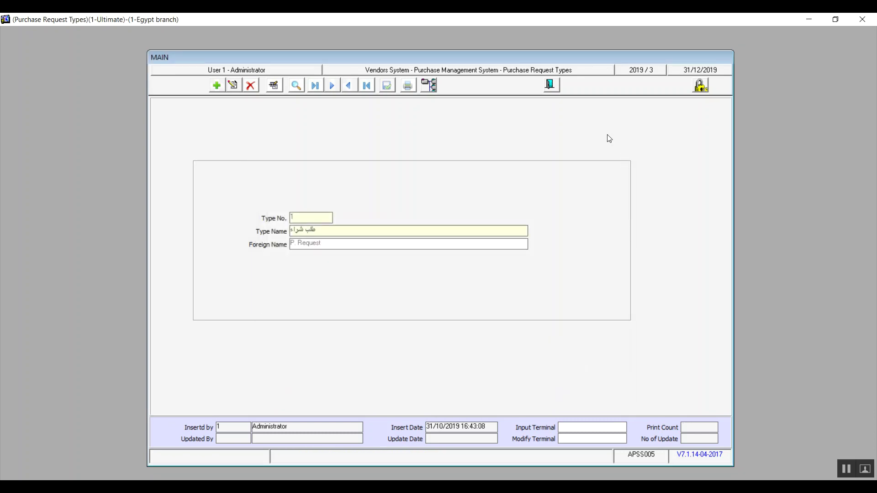
pyautogui.click(550, 84)
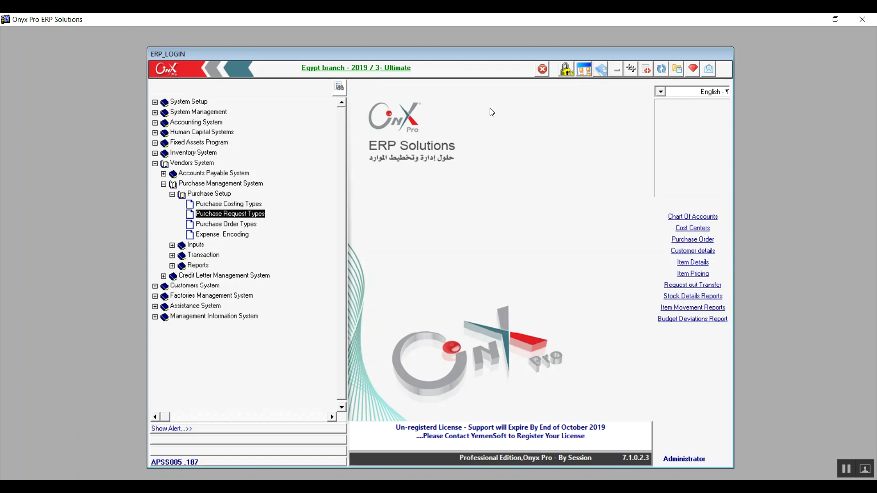
# - Open Purchase Order Types and view the existing order type record
pyautogui.doubleClick(233, 226)
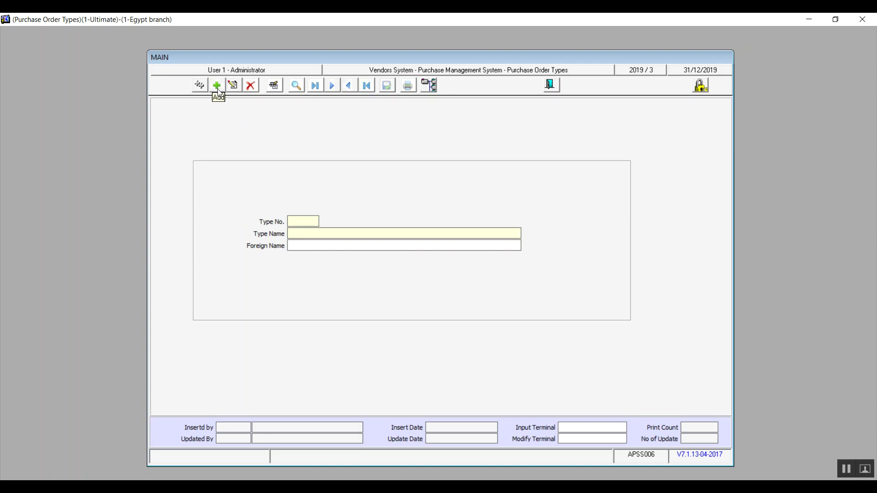
pyautogui.click(297, 89)
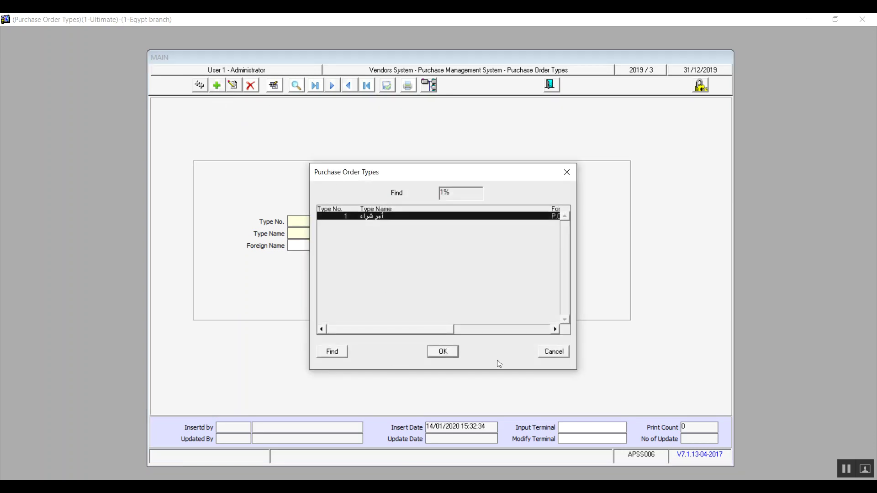
pyautogui.click(442, 352)
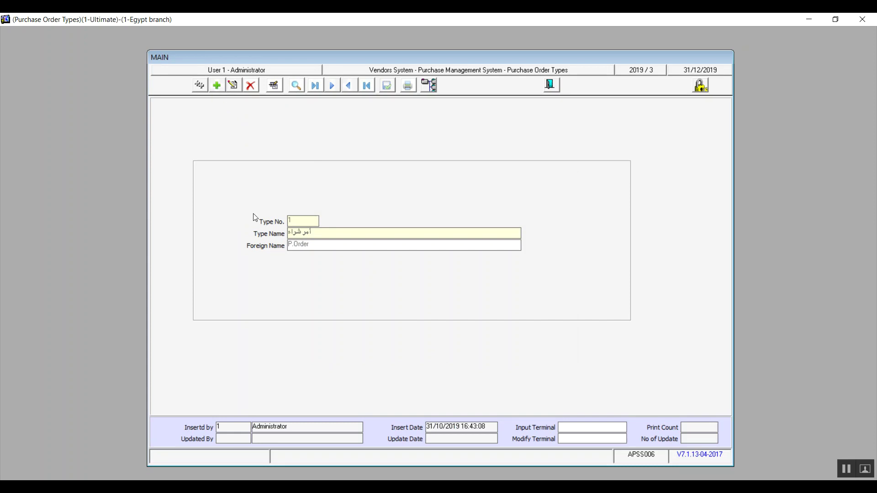
# - Add and save a purchase order type named "P.O .raw material", and close the form
pyautogui.click(215, 87)
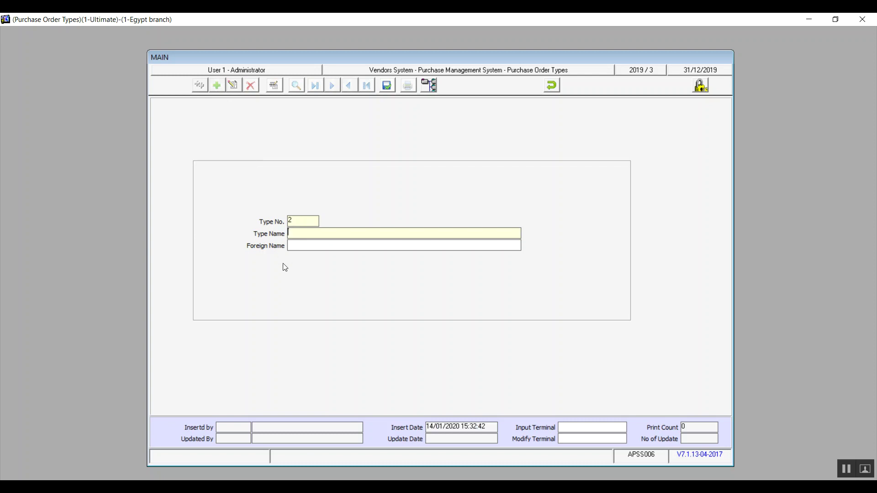
pyautogui.write('P.O ')
pyautogui.write(' raw materia')
pyautogui.click(387, 85)
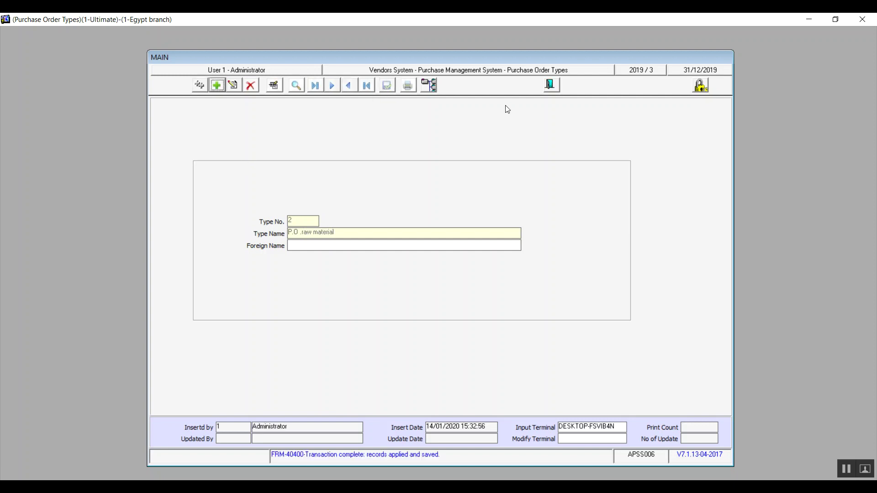
pyautogui.click(551, 85)
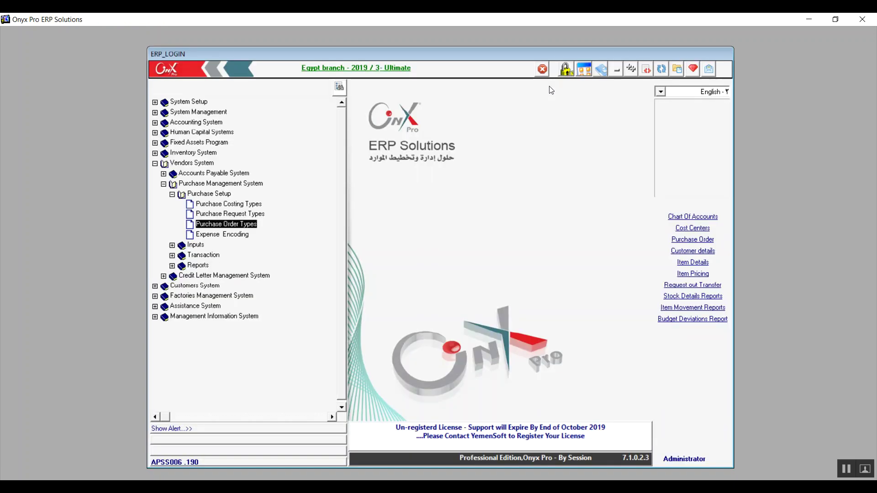
# - In Expense Encoding, start a new expense with local name "trans" and assign the "Transportation expenses" account to it
pyautogui.click(236, 236)
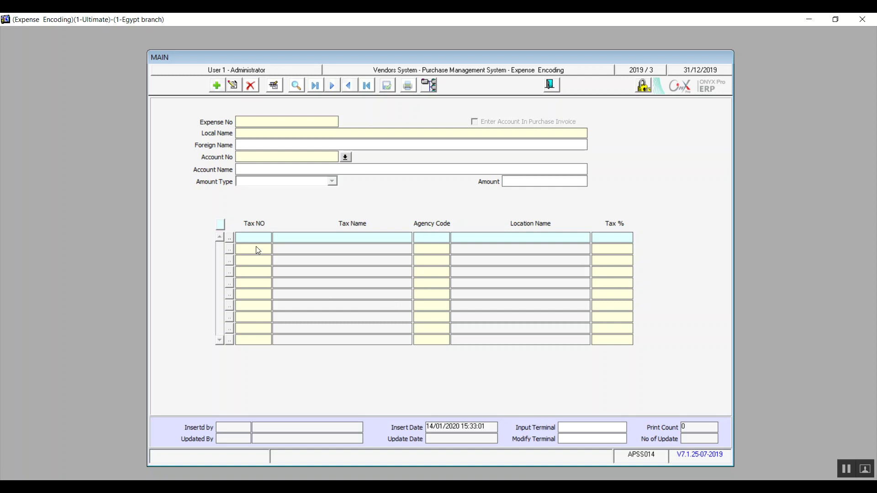
pyautogui.click(216, 85)
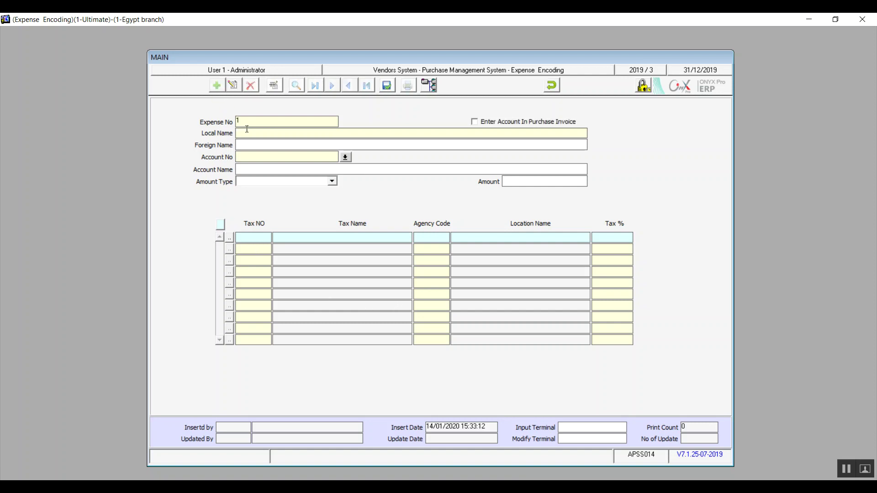
pyautogui.click(275, 134)
pyautogui.write('trans')
pyautogui.doubleClick(296, 157)
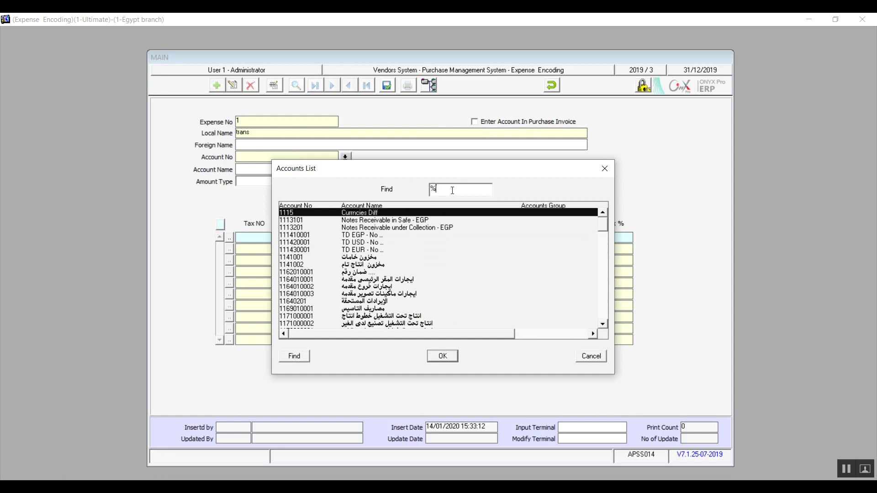
pyautogui.write('tran')
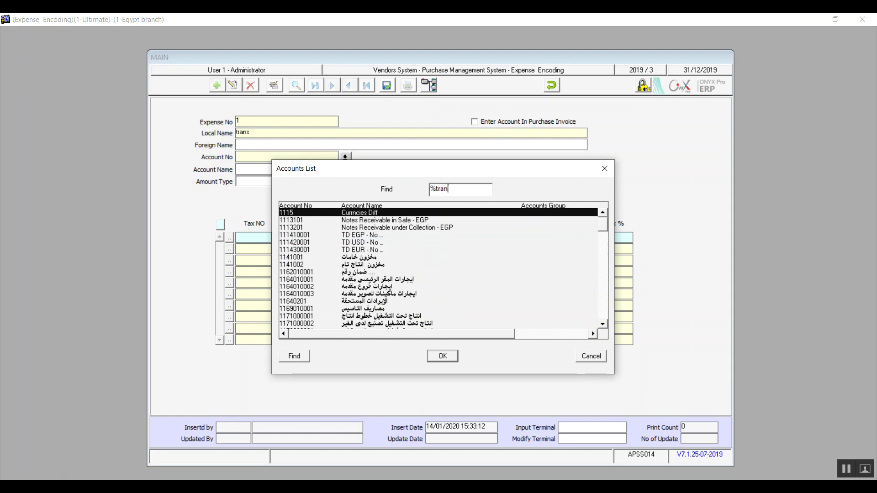
pyautogui.press('Return')
pyautogui.doubleClick(360, 230)
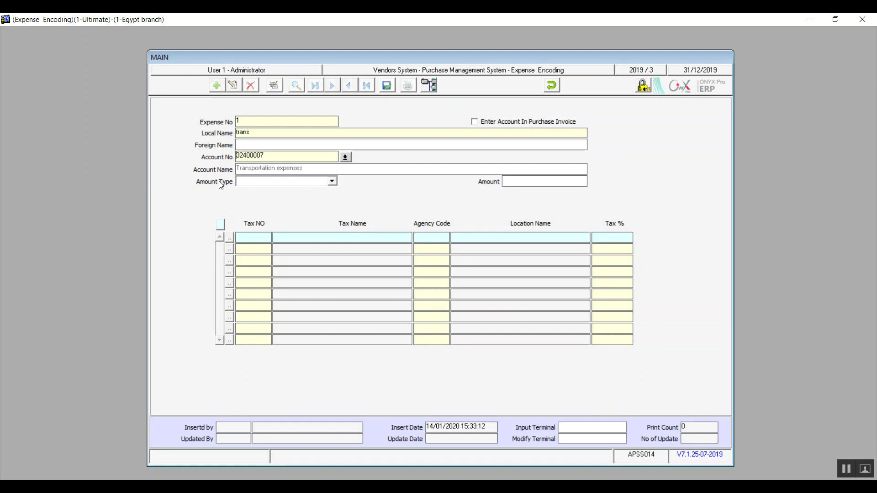
# - Set the expense's amount type to "2- Amount" with amount 100, and enable "Enter Account In Purchase Invoice"
pyautogui.click(331, 182)
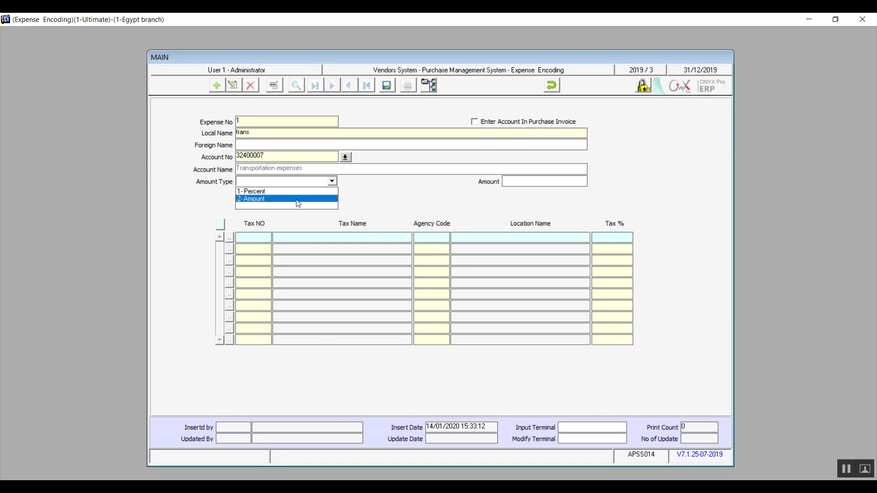
pyautogui.click(298, 199)
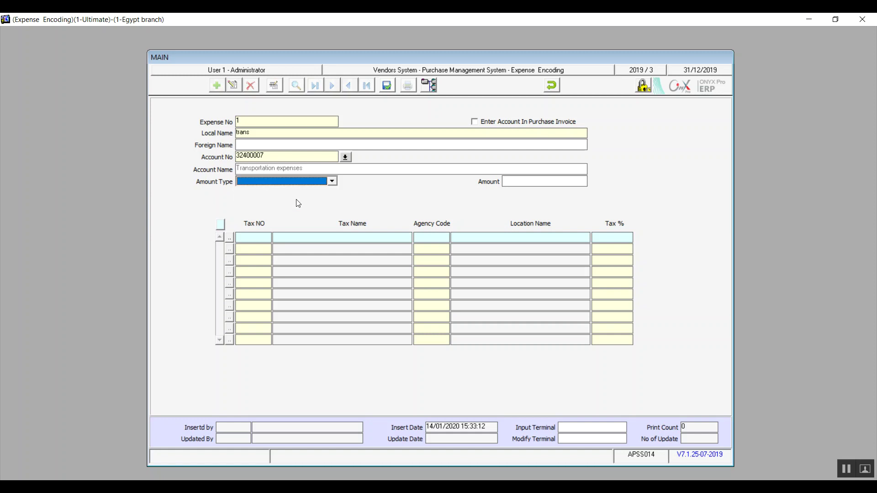
pyautogui.press('Tab')
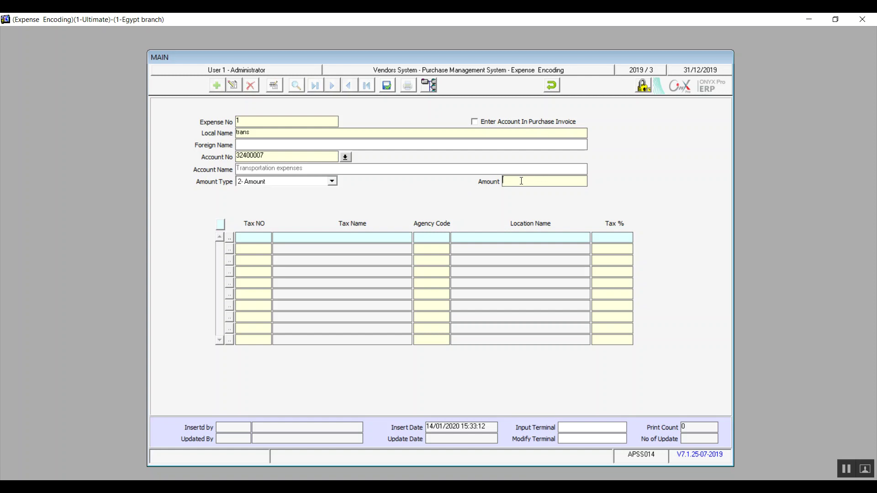
pyautogui.write('100')
pyautogui.click(479, 124)
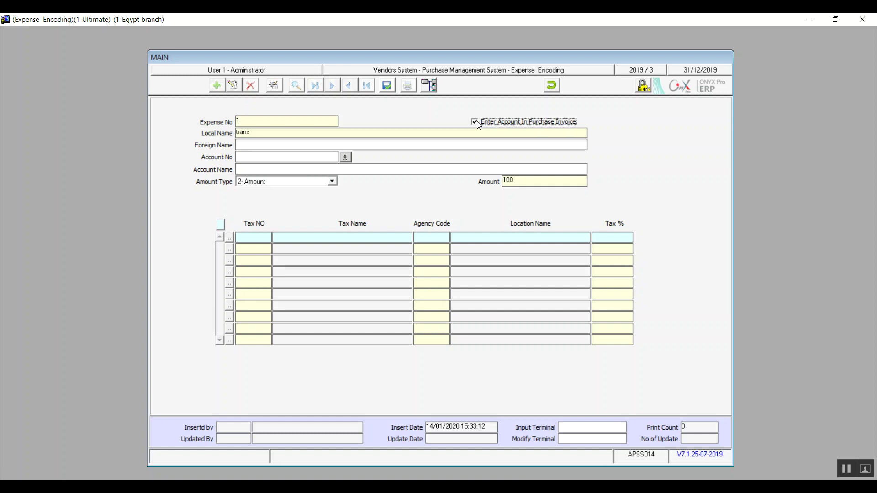
pyautogui.click(479, 123)
pyautogui.click(481, 123)
# - Discard the unsaved expense record and close the Expense Encoding form
pyautogui.click(552, 87)
pyautogui.click(422, 291)
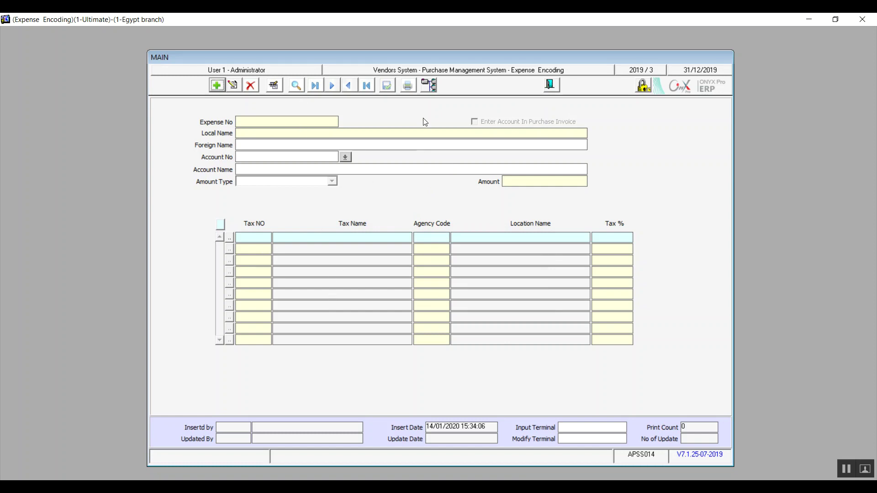
pyautogui.click(550, 87)
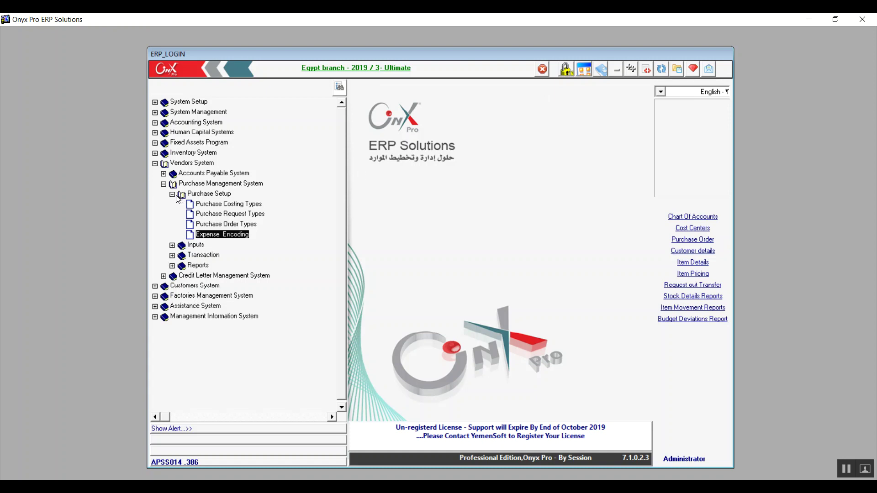
# - Collapse Purchase Setup and open the Vendor Item Details form under Purchase Management System Inputs
pyautogui.doubleClick(220, 197)
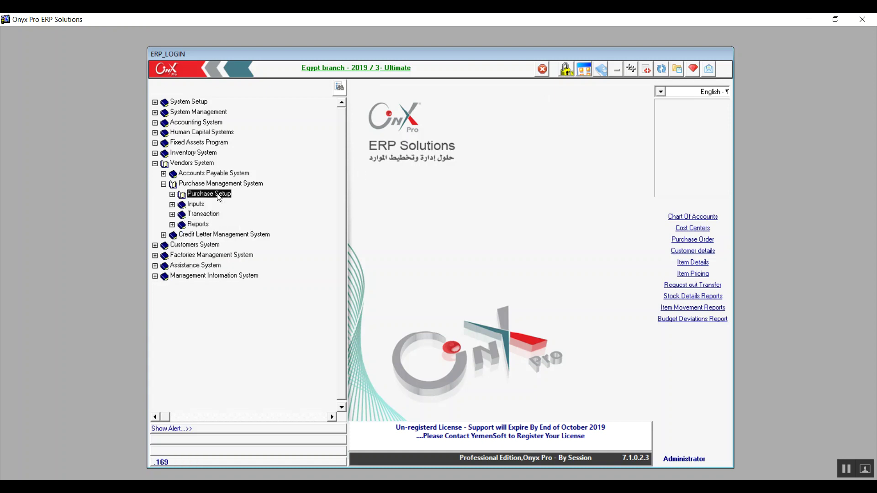
pyautogui.doubleClick(191, 205)
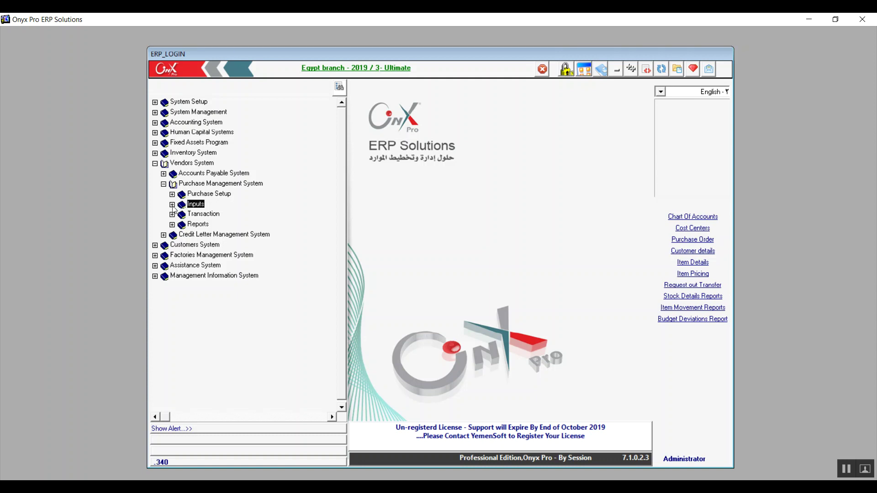
pyautogui.click(206, 217)
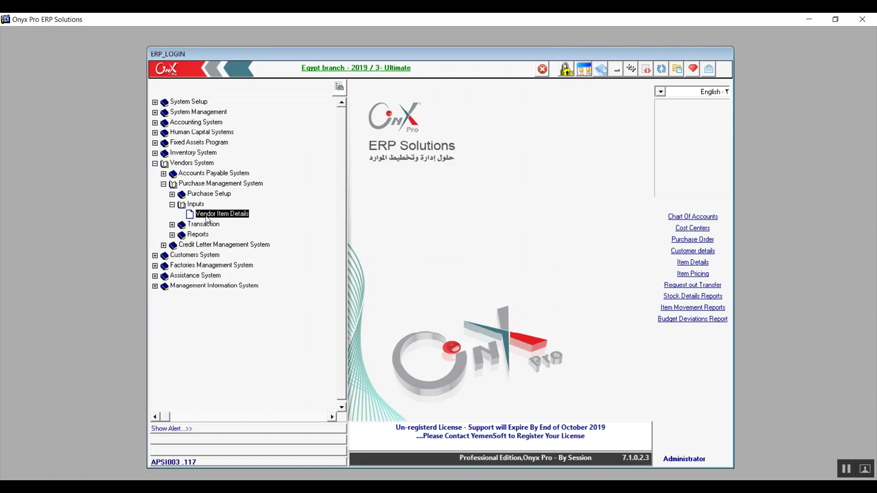
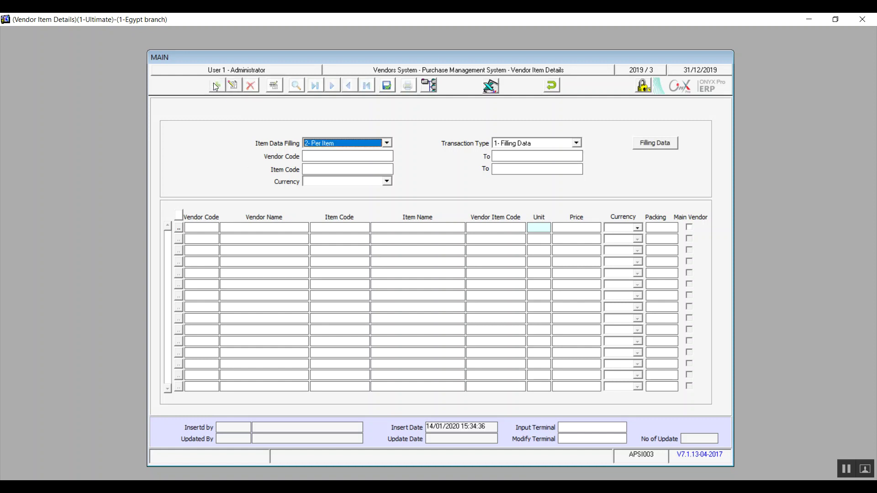
# - Set Item Data Filling to "1- By Vendor", with vendor codes 1 to 2 and item code 1, leaving Currency blank
pyautogui.click(389, 143)
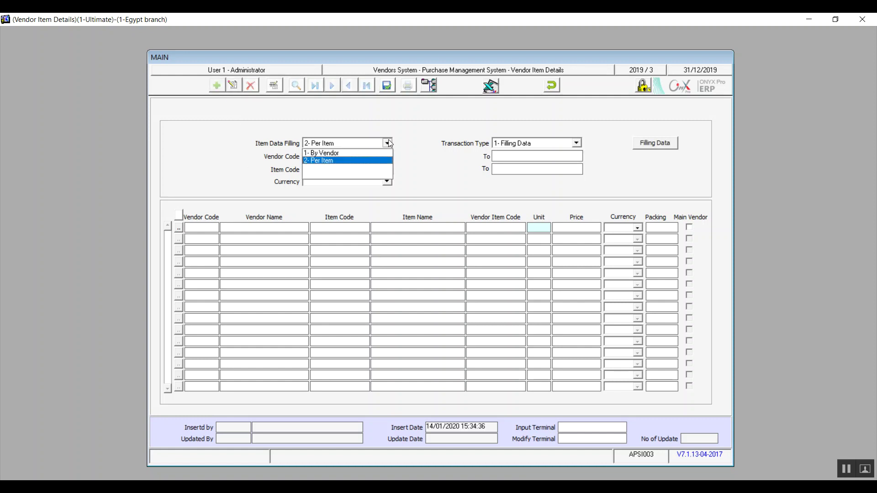
pyautogui.click(338, 155)
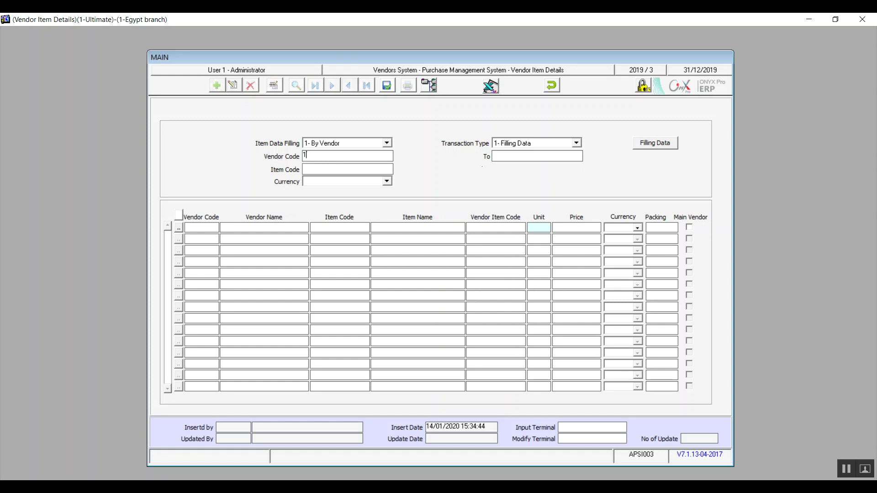
pyautogui.press('Tab')
pyautogui.write('2')
pyautogui.click(344, 168)
pyautogui.write('1')
pyautogui.click(390, 181)
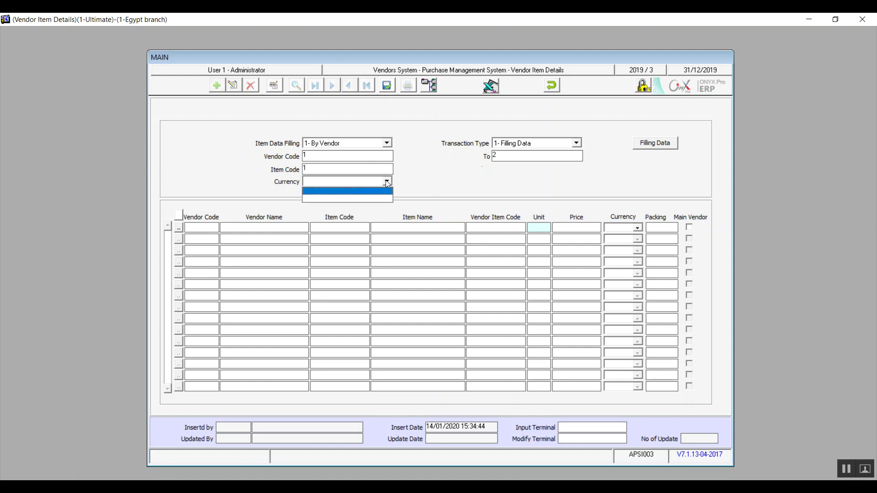
pyautogui.click(389, 181)
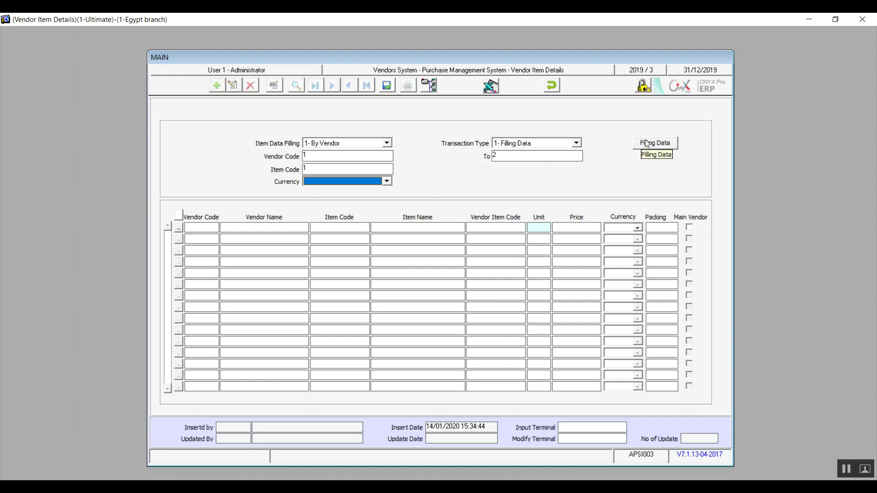
pyautogui.click(363, 170)
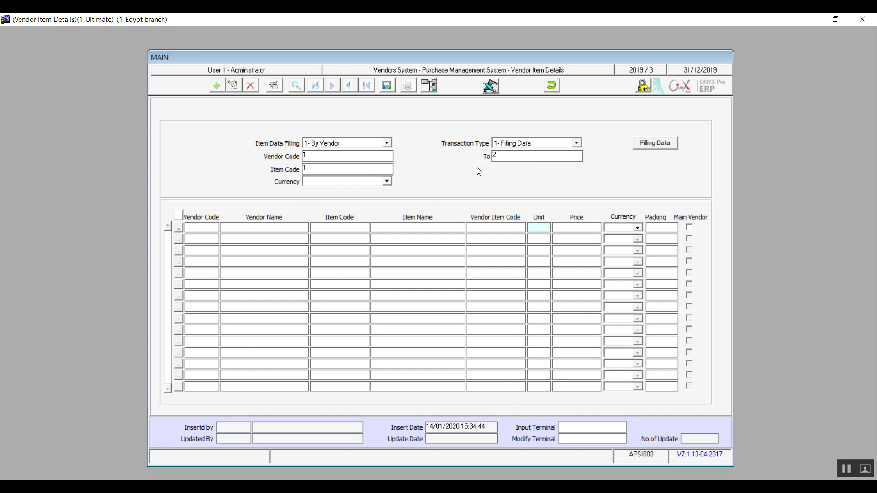
# - Switch Item Data Filling between "2- Per Item" and "1- By Vendor" to compare their range fields, ending on "1- By Vendor"
pyautogui.click(387, 145)
pyautogui.click(354, 160)
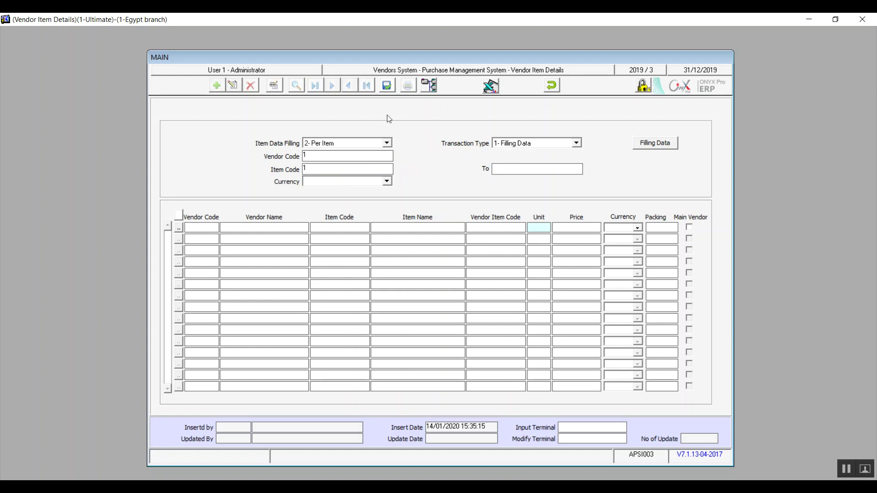
pyautogui.click(388, 143)
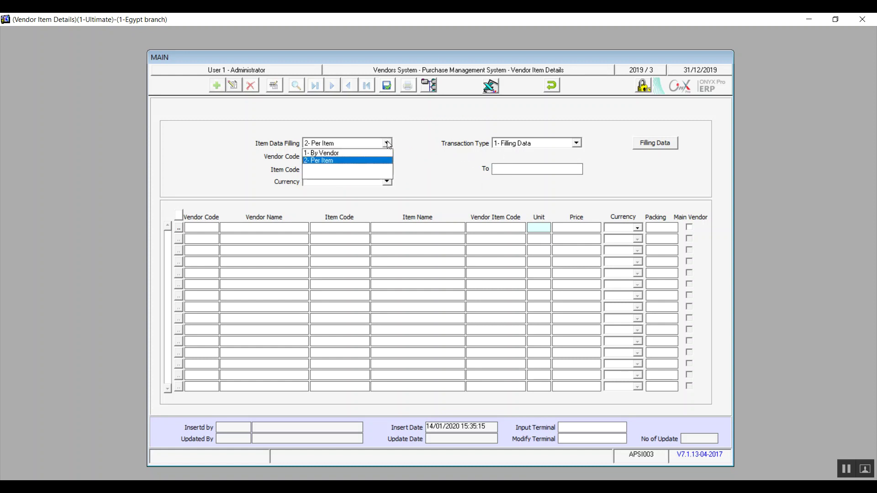
pyautogui.click(367, 157)
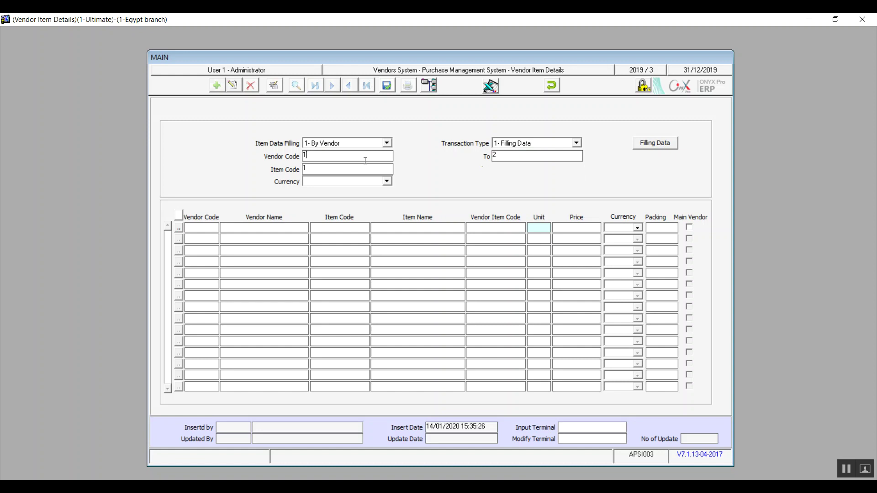
pyautogui.click(384, 145)
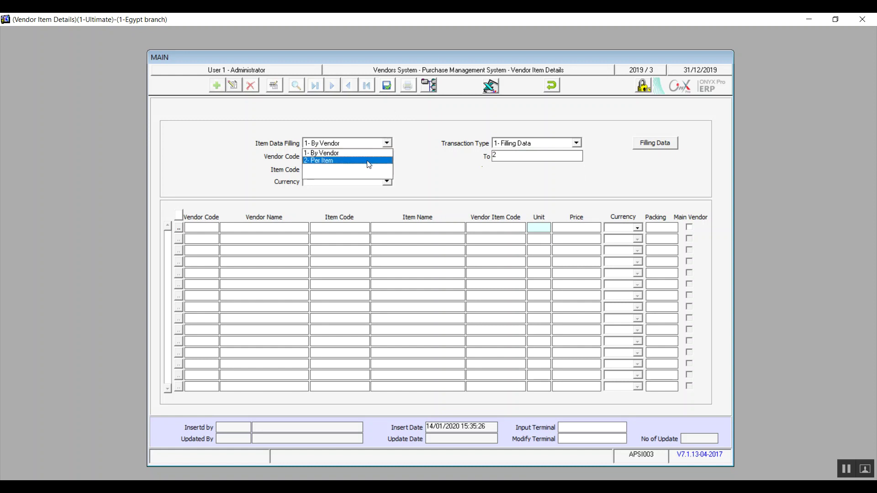
pyautogui.click(369, 161)
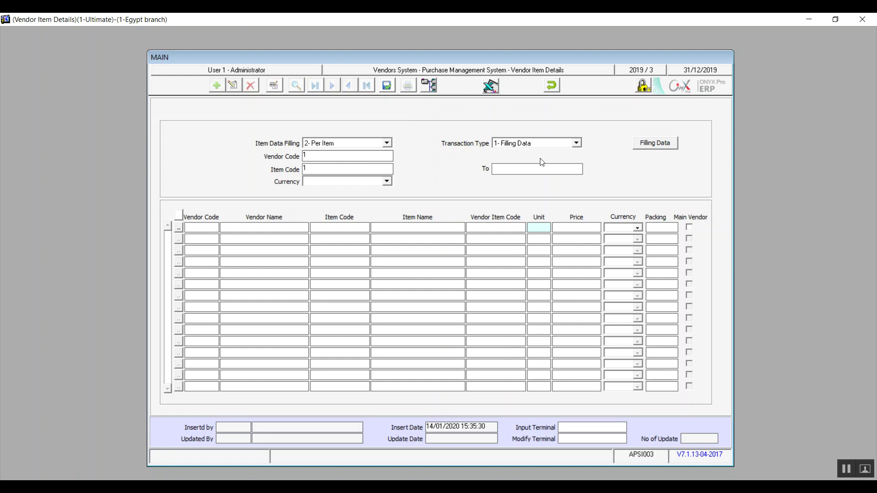
pyautogui.click(386, 143)
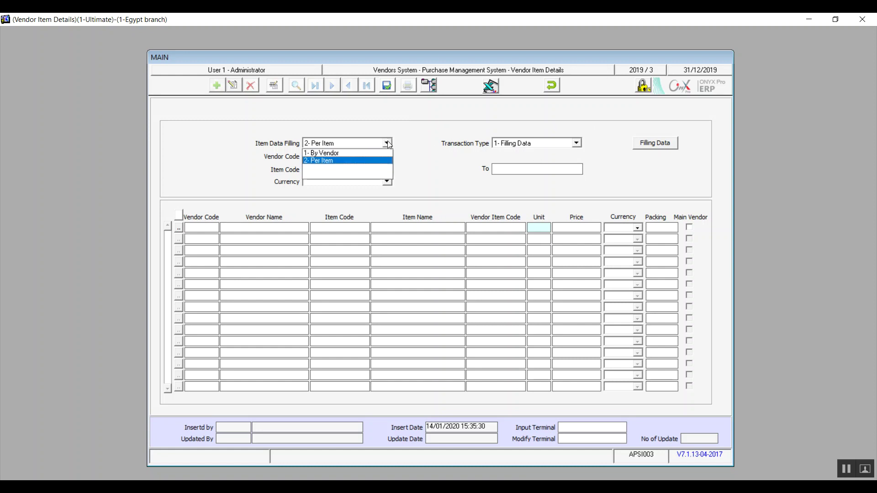
pyautogui.click(363, 158)
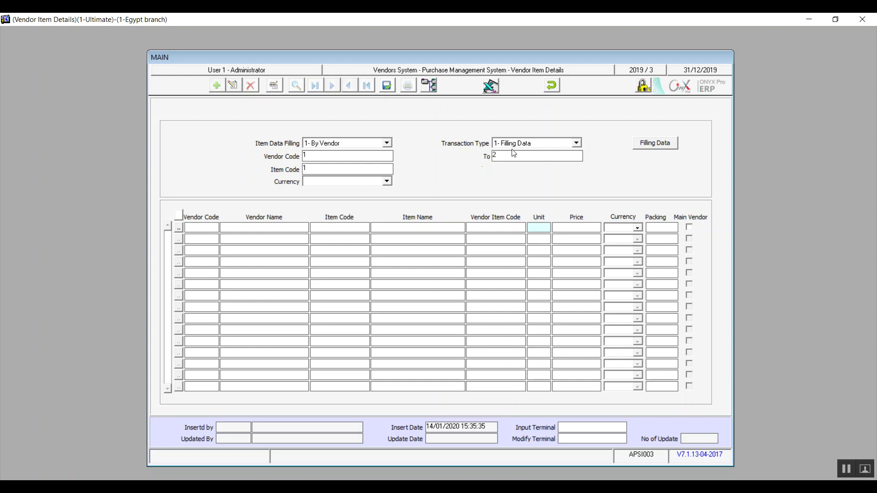
# - Fill the vendor item grid using transaction type "1- Filling Data", and dismiss the resulting message
pyautogui.click(577, 143)
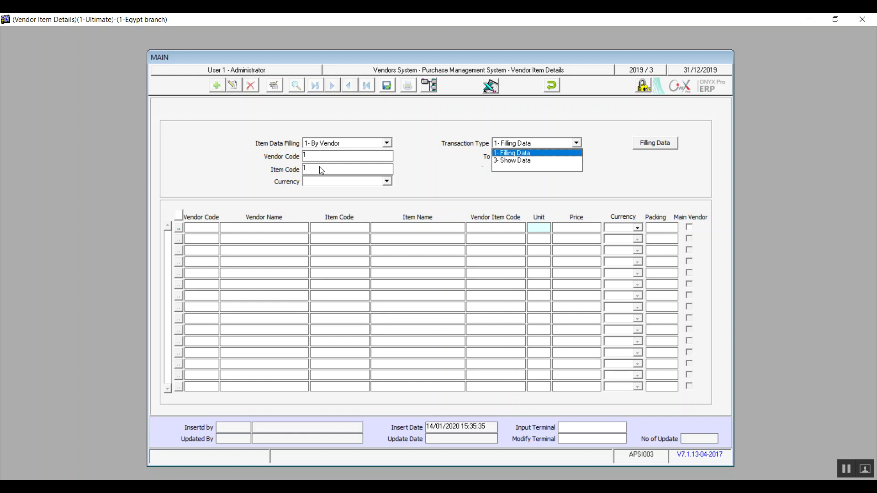
pyautogui.click(518, 153)
pyautogui.click(653, 145)
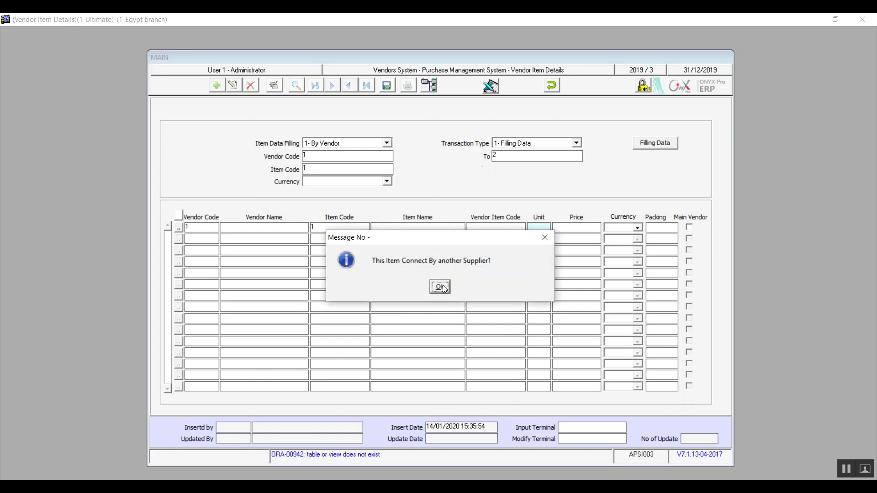
pyautogui.click(440, 287)
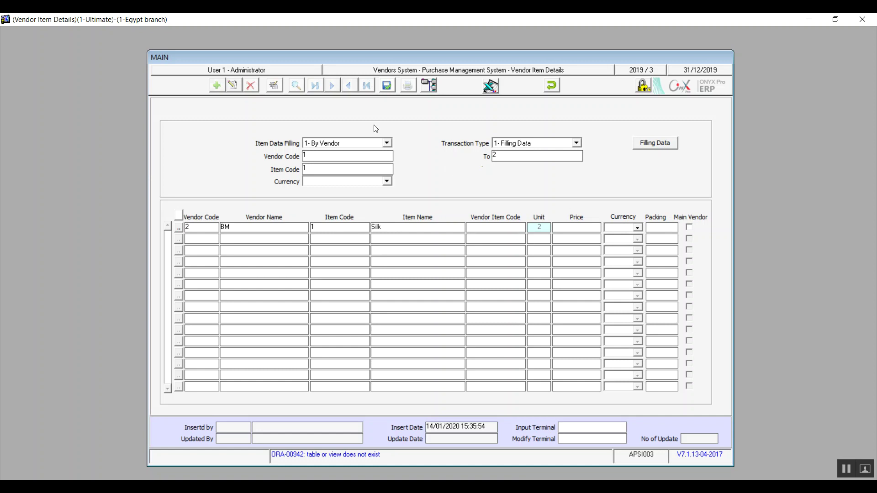
# - Load the existing vendor item records using transaction type "3- Show Data", and cancel the task
pyautogui.click(576, 143)
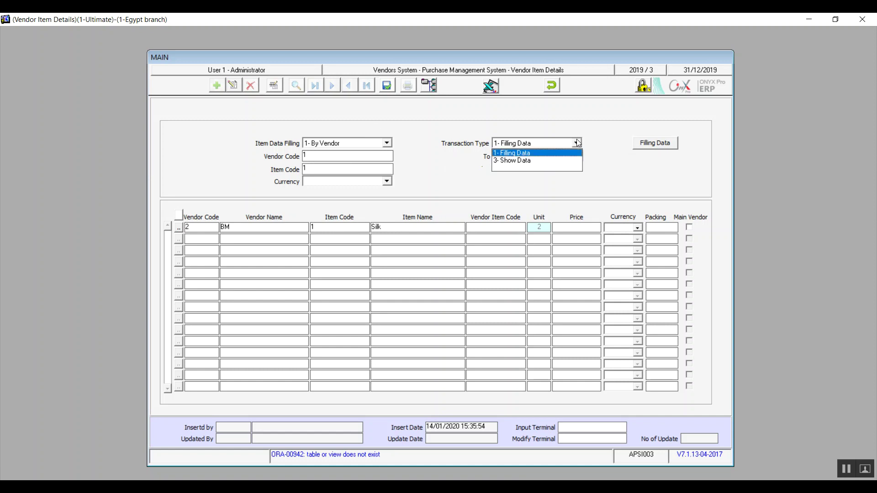
pyautogui.click(529, 162)
pyautogui.click(653, 145)
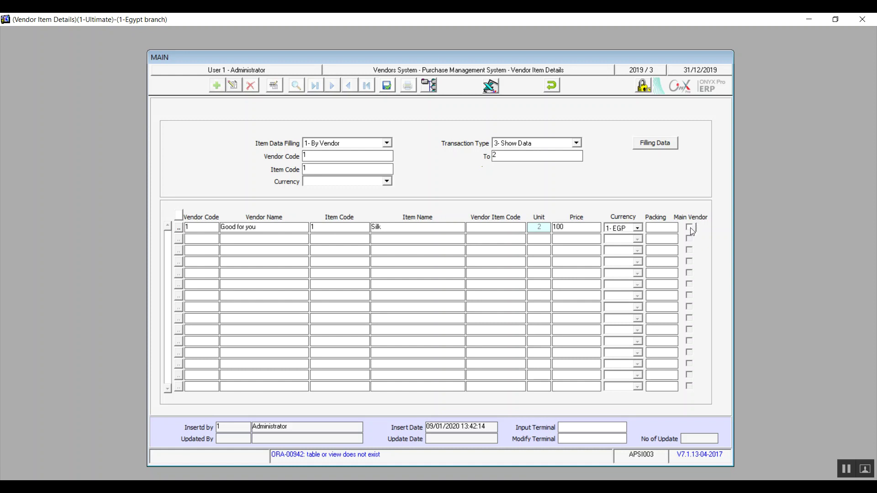
pyautogui.click(555, 87)
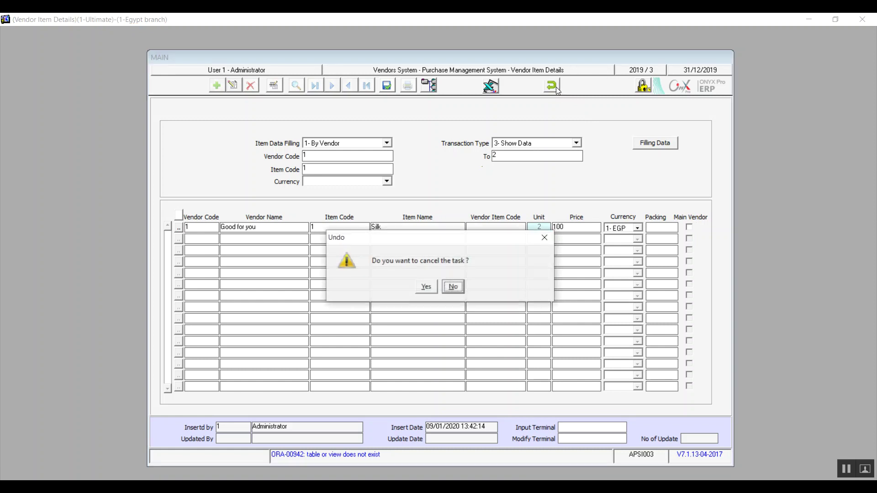
pyautogui.click(434, 284)
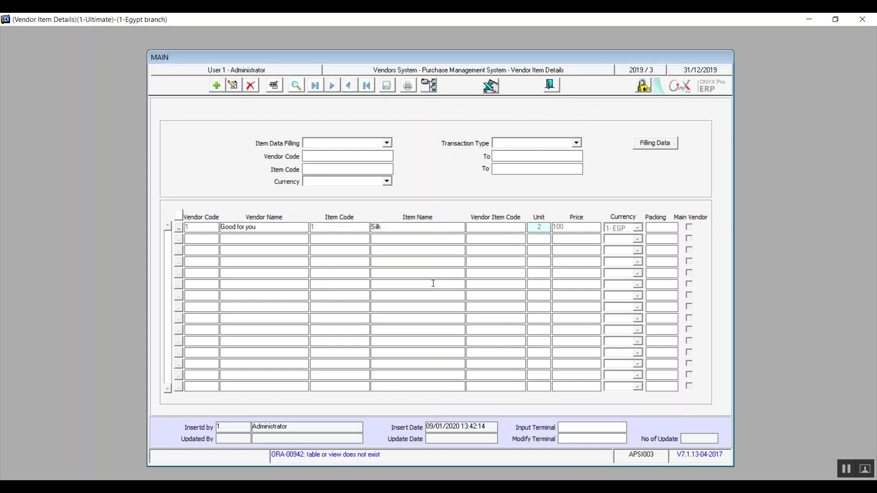
# - View the Import From Excel dialog, dismiss it without importing, and close the Vendor Item Details form
pyautogui.click(488, 88)
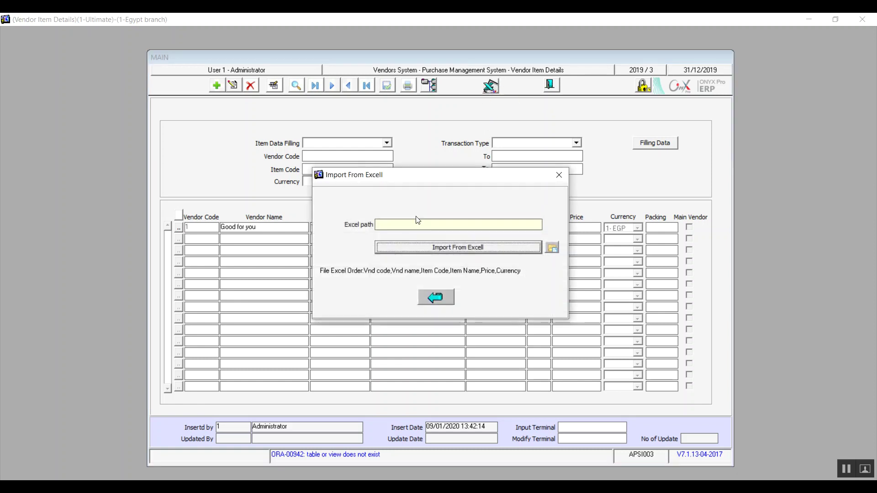
pyautogui.click(558, 175)
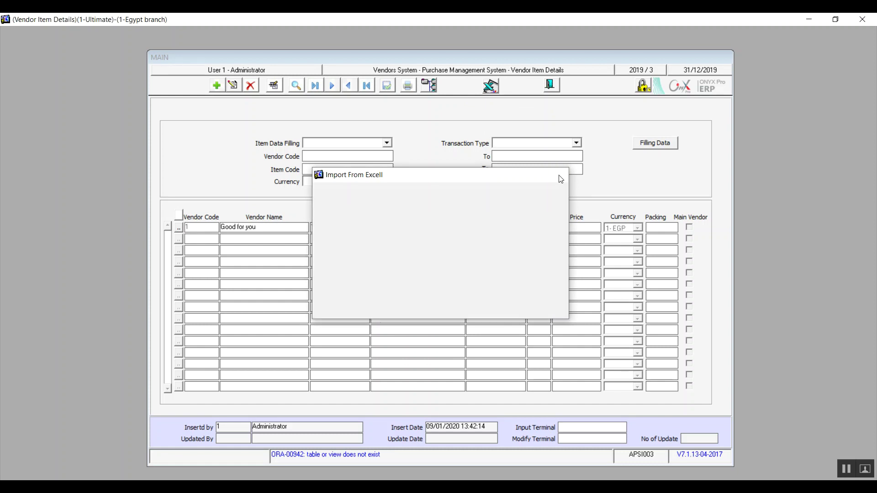
pyautogui.click(551, 85)
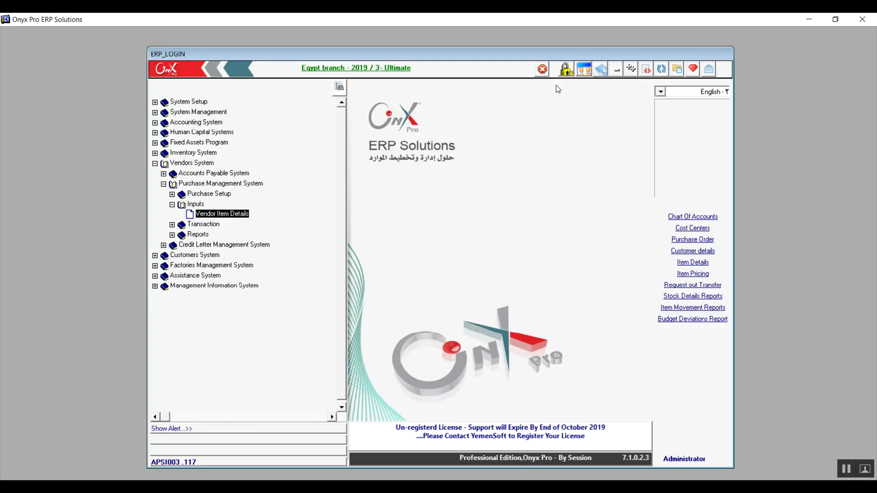
# - Open the Purchase Request form under Purchase Management System Transaction and start a new request
pyautogui.click(172, 205)
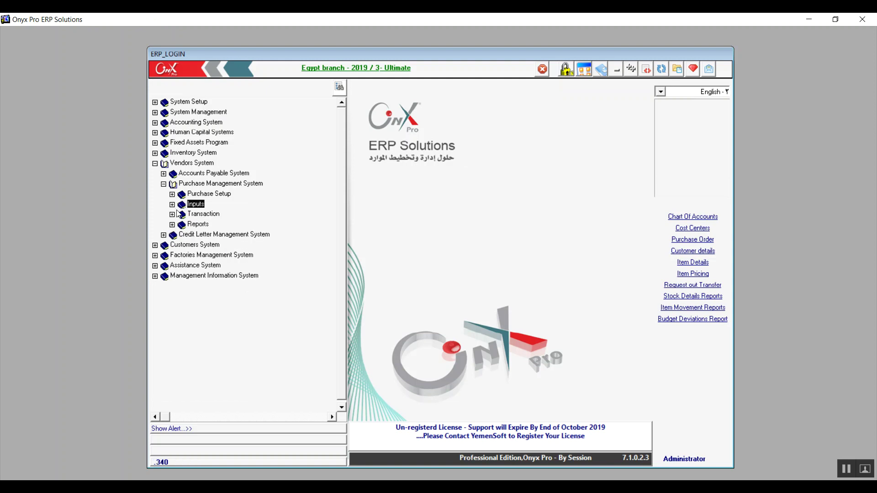
pyautogui.click(172, 214)
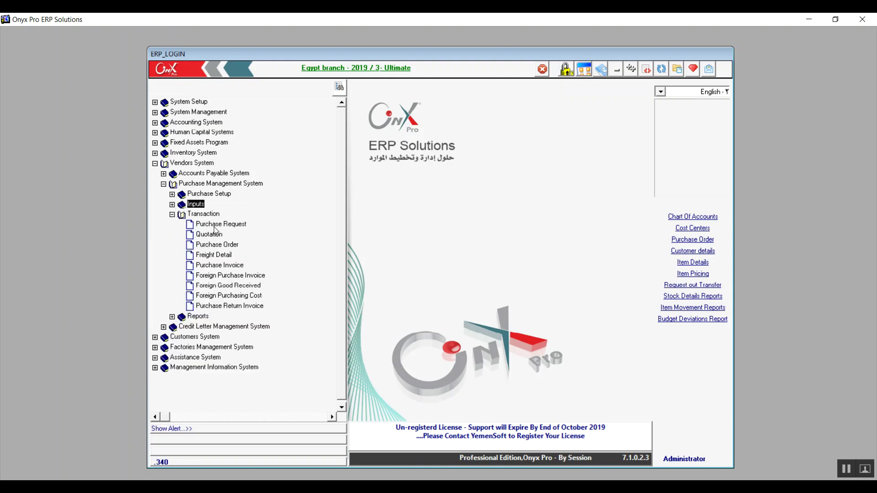
pyautogui.doubleClick(232, 224)
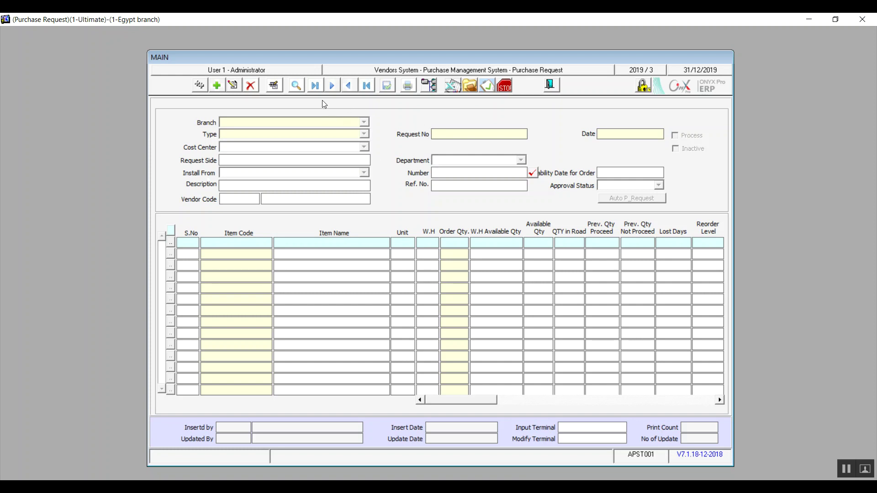
pyautogui.click(218, 86)
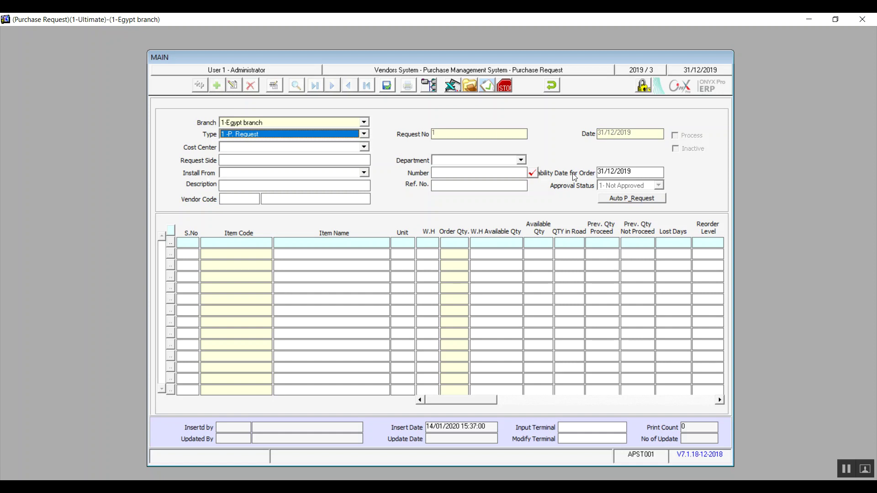
# - Set the request's availability date for order to 5/2/2020 and its cost center to "2- summr 1"
pyautogui.click(640, 174)
pyautogui.press('BackSpace')
pyautogui.press('BackSpace')
pyautogui.press('BackSpace')
pyautogui.press('BackSpace')
pyautogui.press('BackSpace')
pyautogui.press('BackSpace')
pyautogui.press('BackSpace')
pyautogui.press('BackSpace')
pyautogui.press('BackSpace')
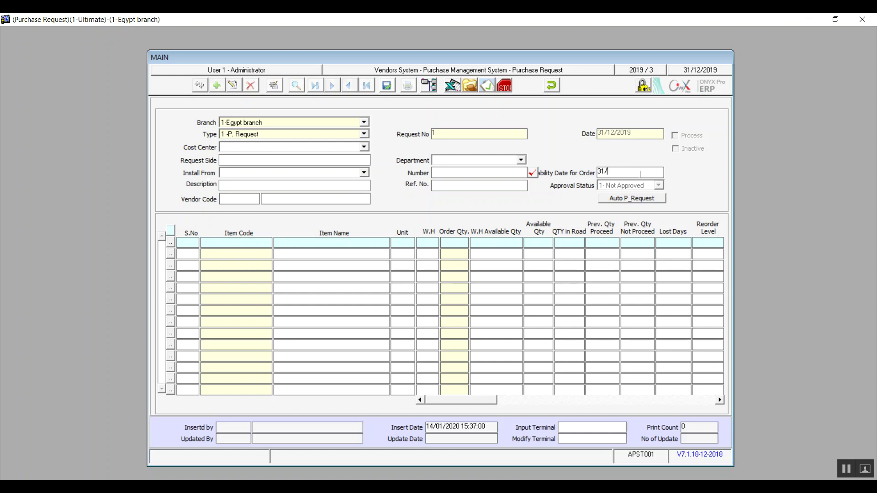
pyautogui.write('5/2/2020')
pyautogui.click(364, 147)
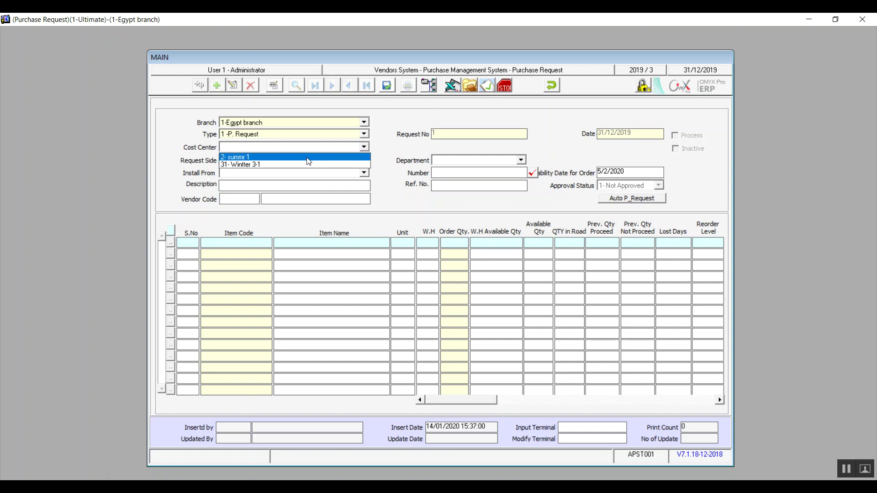
pyautogui.click(303, 157)
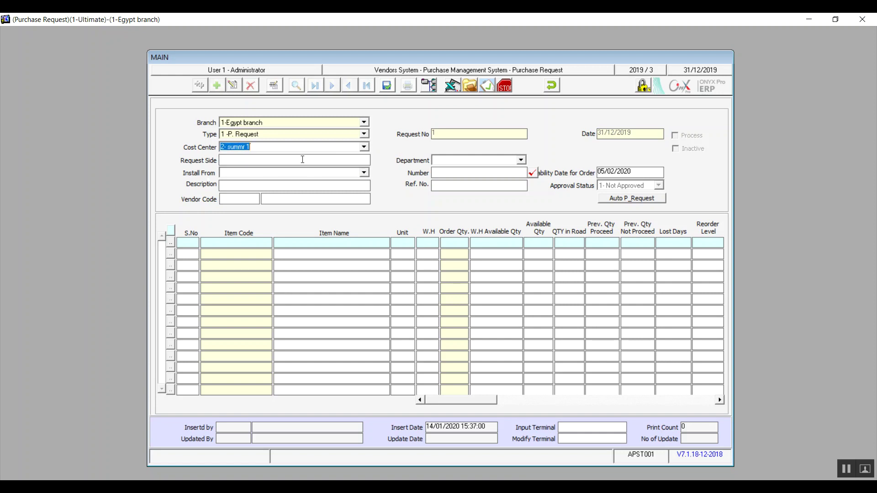
pyautogui.click(287, 163)
pyautogui.write('Main')
pyautogui.press('BackSpace')
pyautogui.press('BackSpace')
pyautogui.press('BackSpace')
pyautogui.press('BackSpace')
# - Set the purchase request's vendor to code 1, "Good for you", leaving the department and reference number blank
pyautogui.click(503, 162)
pyautogui.click(504, 166)
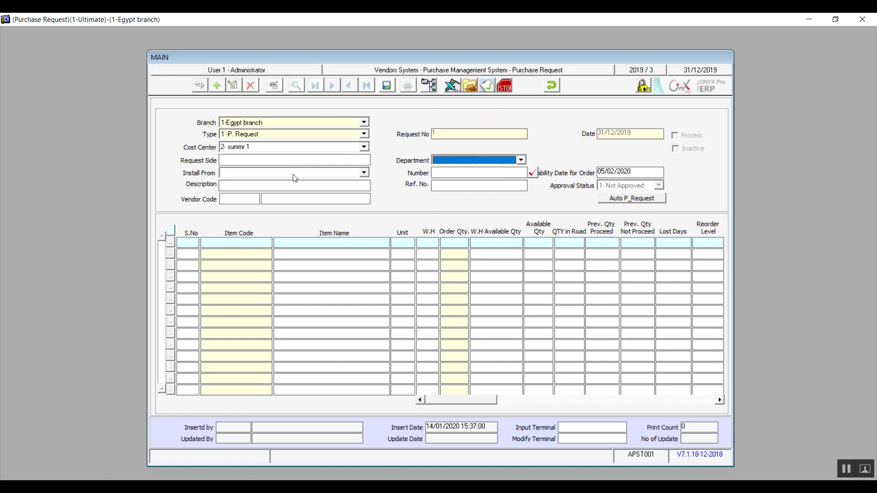
pyautogui.click(443, 184)
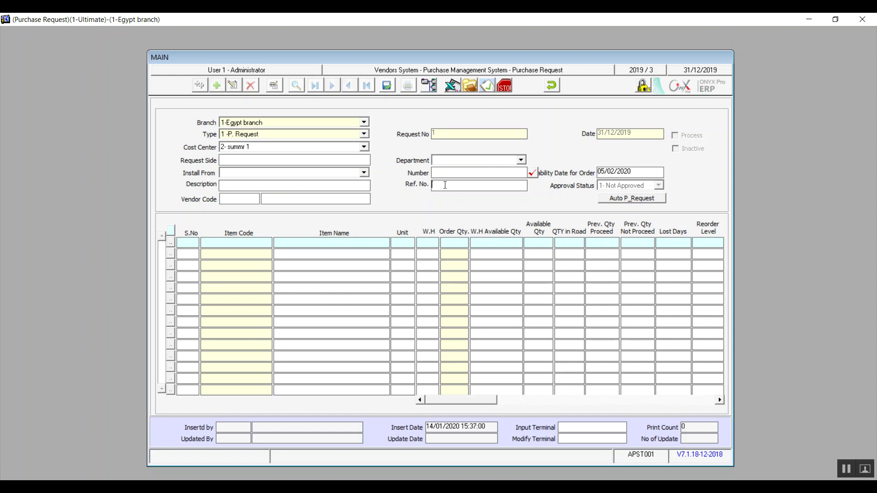
pyautogui.doubleClick(239, 200)
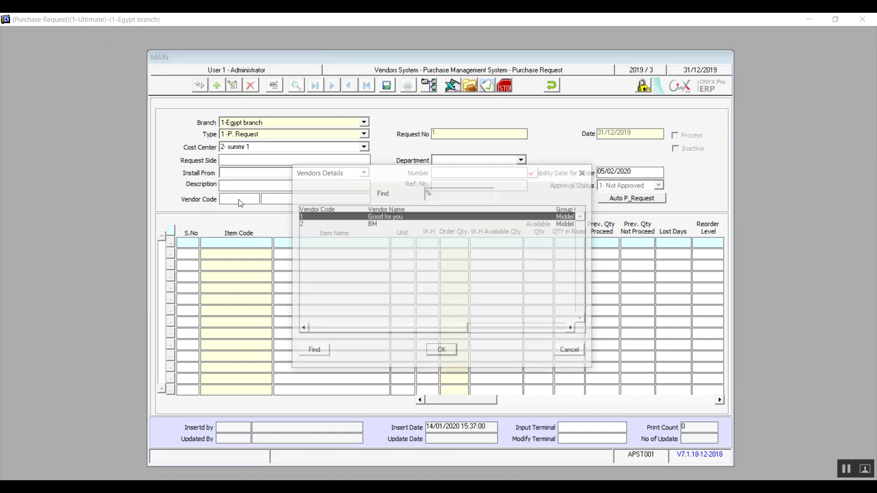
pyautogui.doubleClick(405, 217)
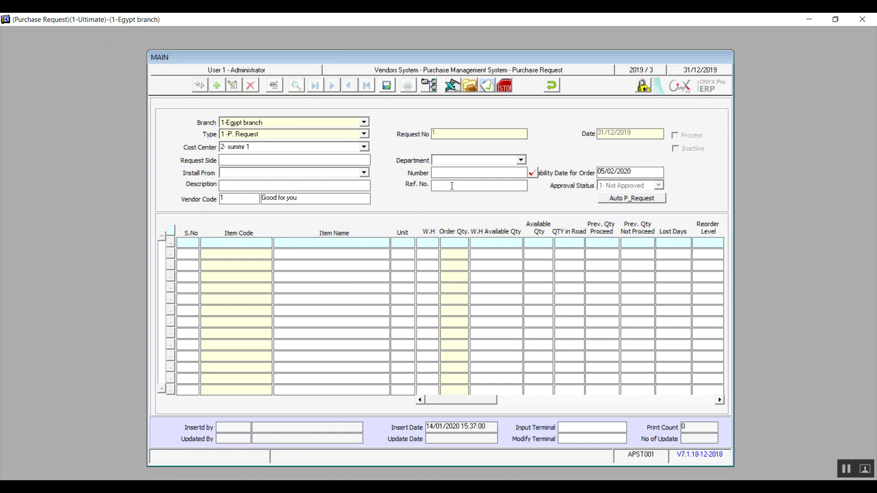
# - Review the source document types offered for the request's Install From field without choosing one
pyautogui.click(348, 173)
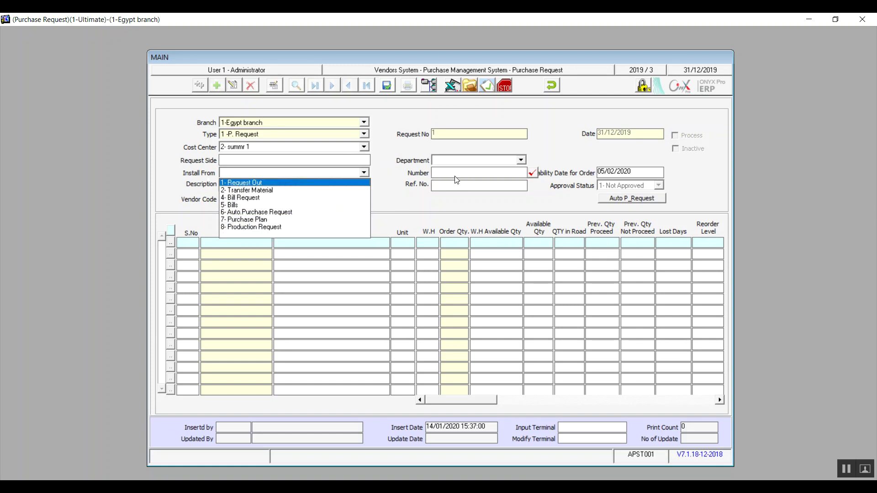
pyautogui.click(301, 182)
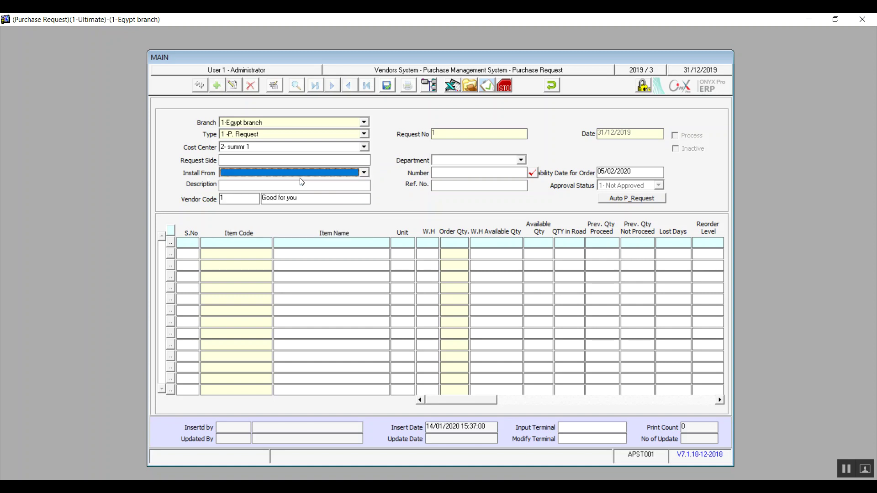
pyautogui.click(451, 174)
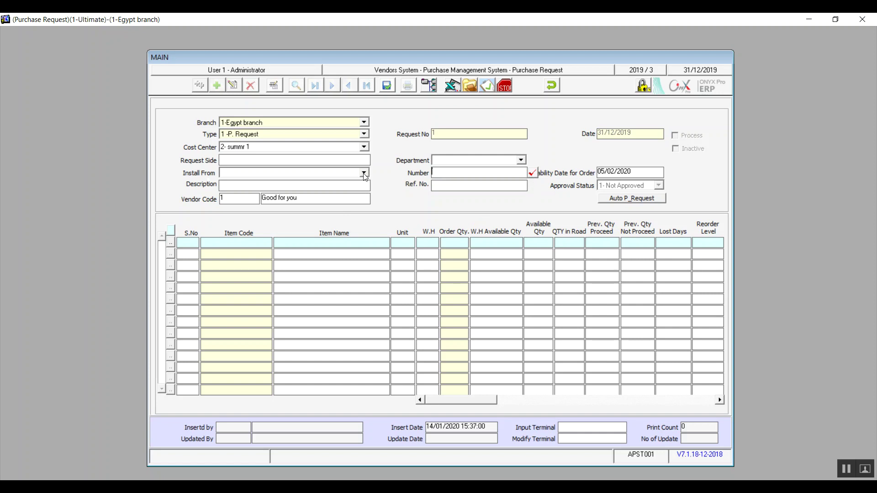
# - Open the automatic purchase request form, start a new entry to view its fields, then cancel it and close the form
pyautogui.click(625, 199)
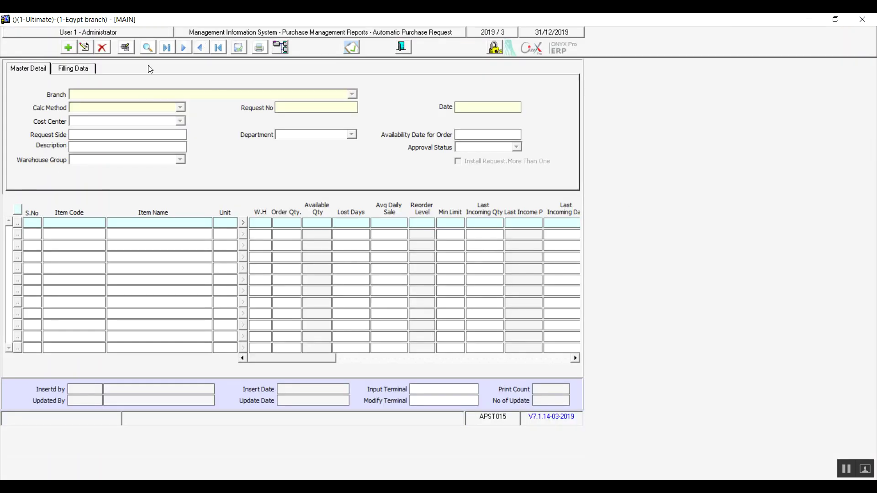
pyautogui.click(68, 48)
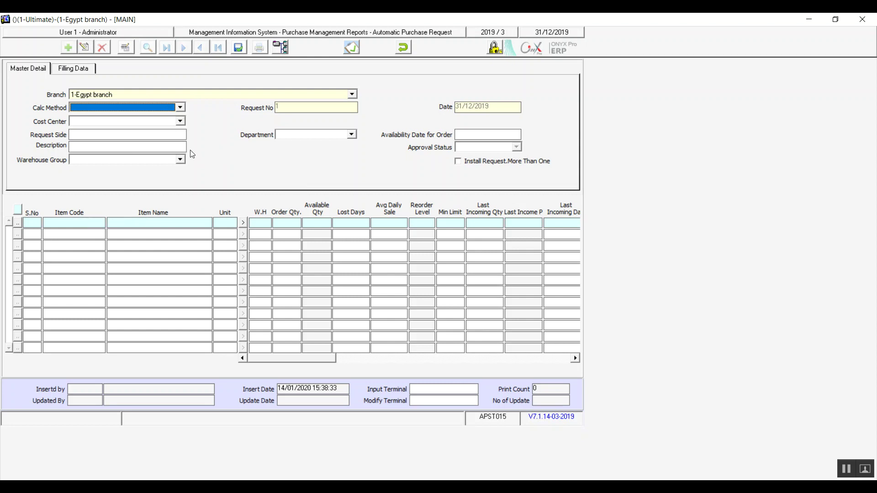
pyautogui.click(180, 160)
pyautogui.click(180, 160)
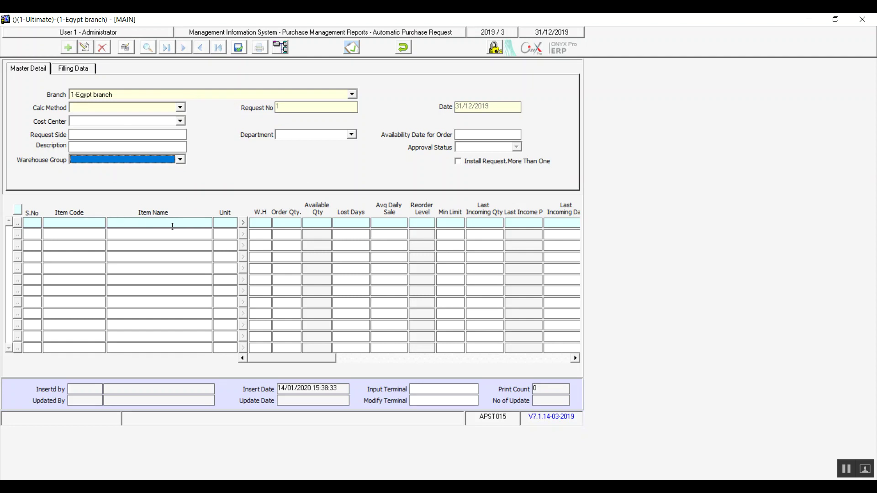
pyautogui.click(404, 48)
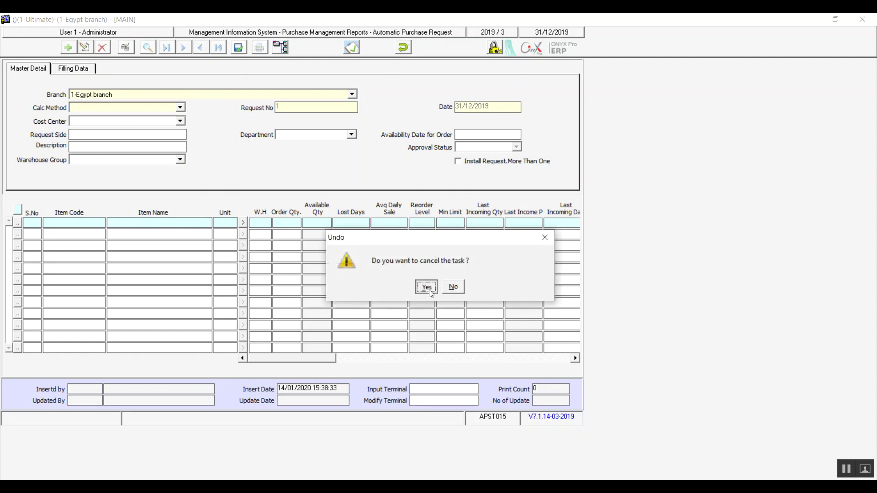
pyautogui.click(428, 289)
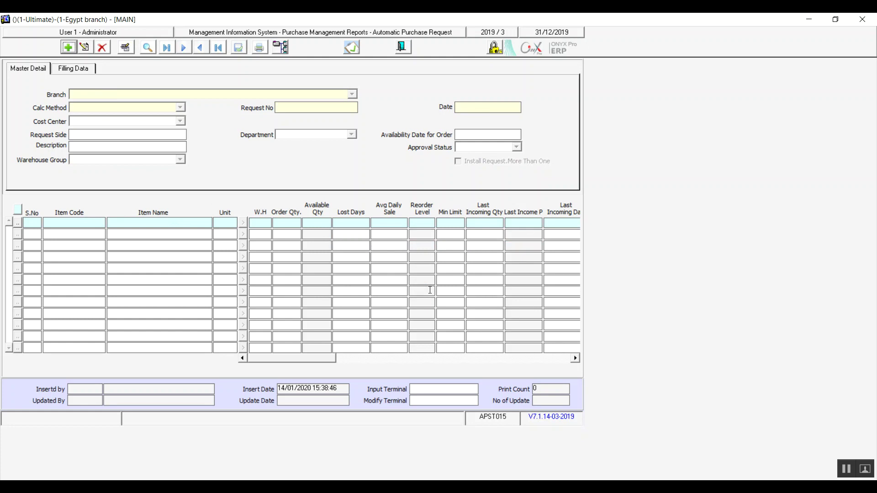
pyautogui.click(402, 47)
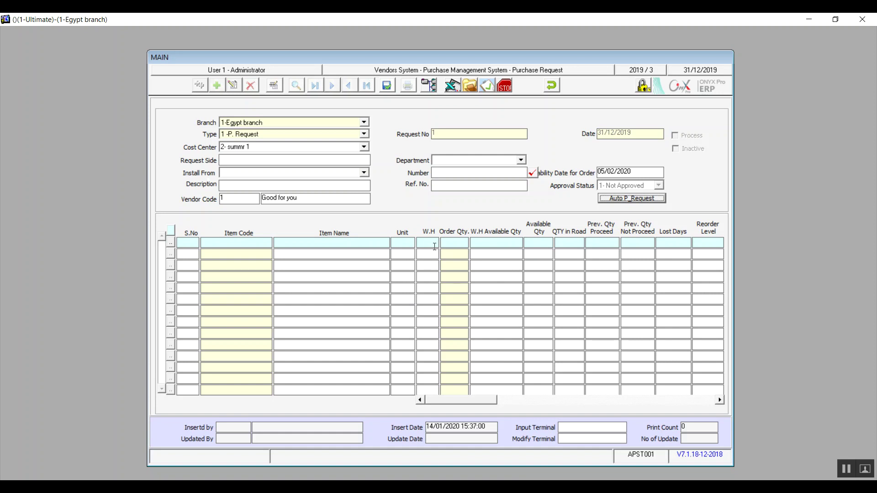
# - Cancel the purchase request in progress and close the Purchase Request form
pyautogui.press('Tab')
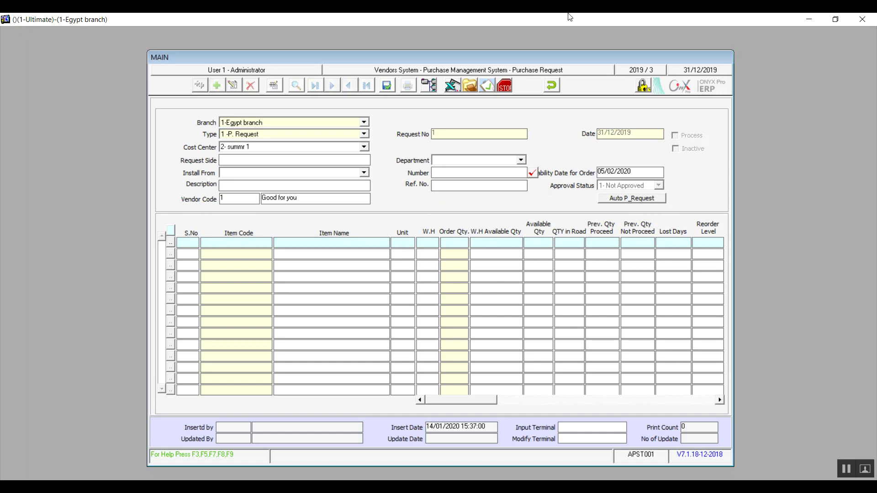
pyautogui.click(550, 89)
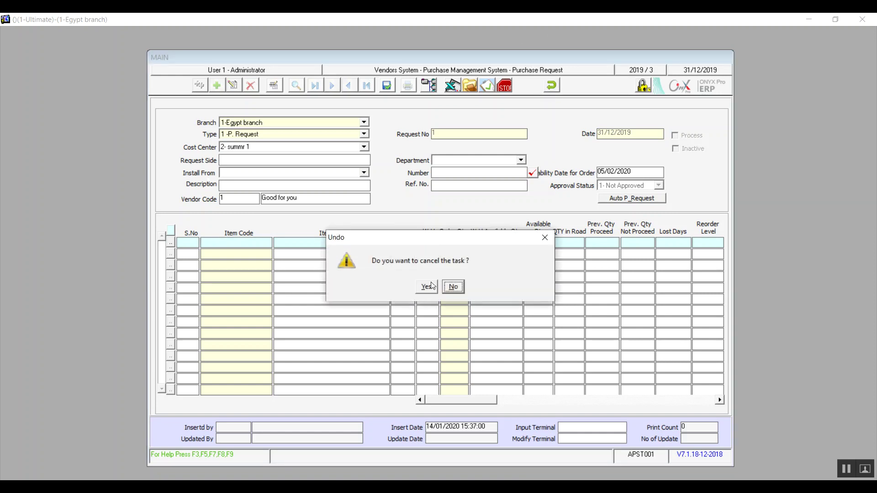
pyautogui.click(425, 287)
pyautogui.click(552, 88)
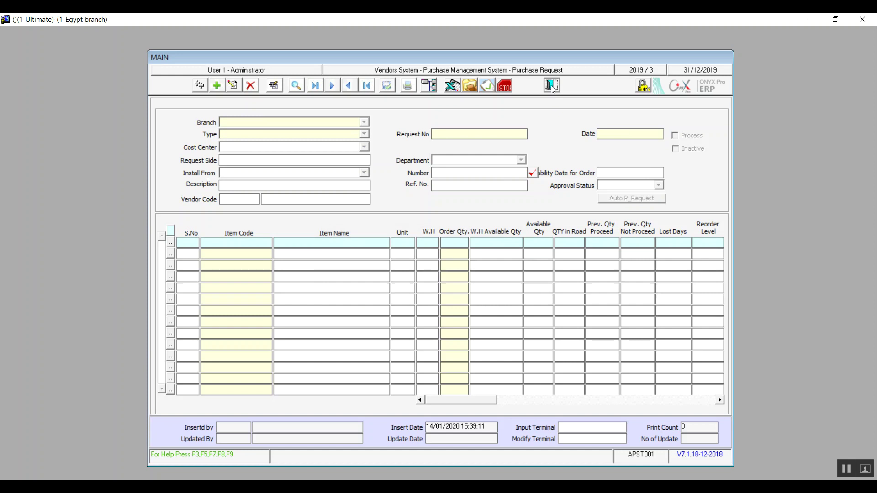
# - Open the Quotation form, view its Excel import options, and start a new quotation
pyautogui.click(211, 236)
pyautogui.doubleClick(211, 235)
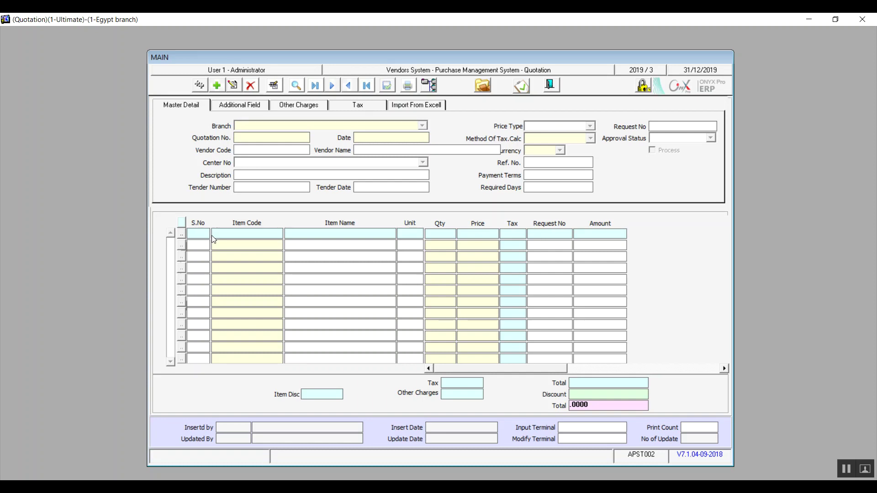
pyautogui.click(423, 106)
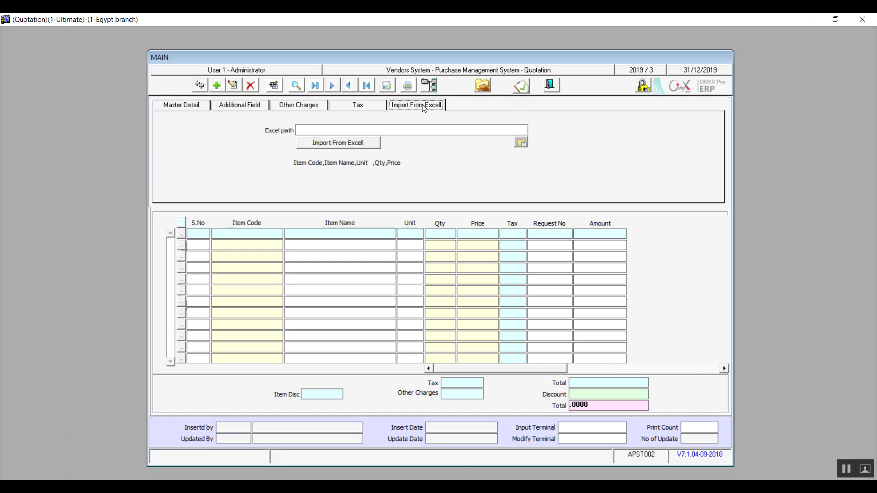
pyautogui.click(201, 105)
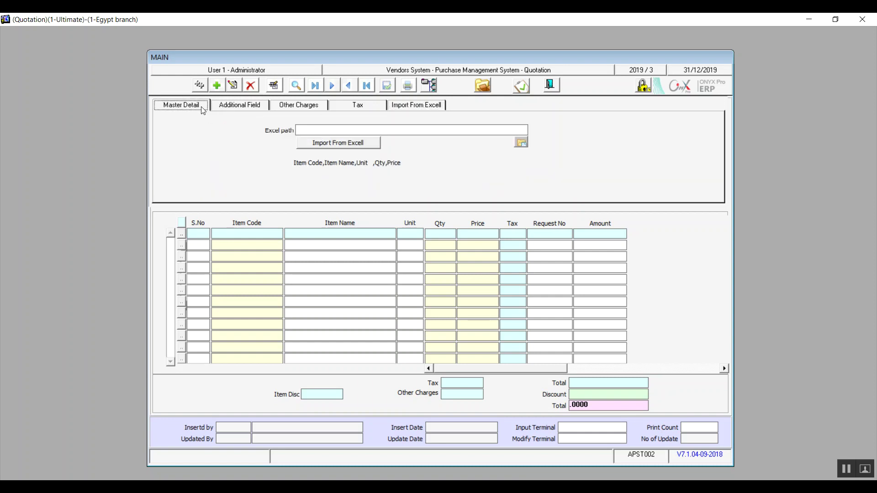
pyautogui.click(217, 85)
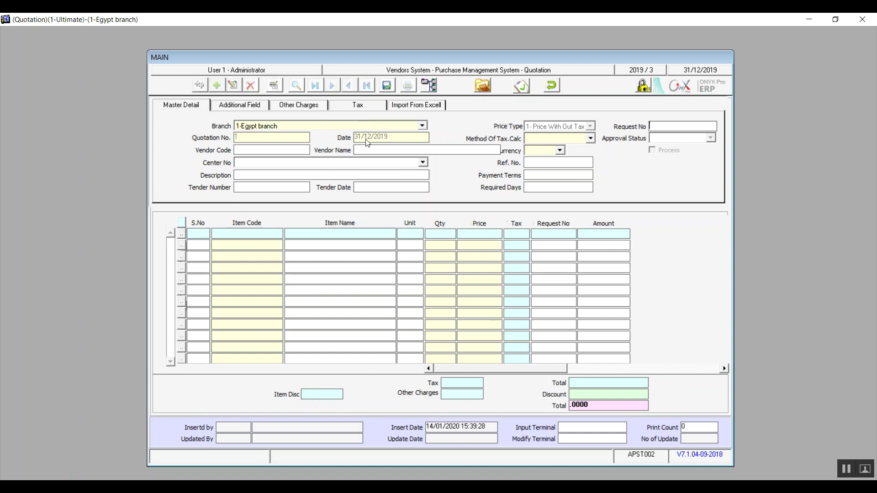
# - View the quotation's additional fields and add charge 1, "Transportation", to its other charges
pyautogui.click(299, 150)
pyautogui.click(241, 106)
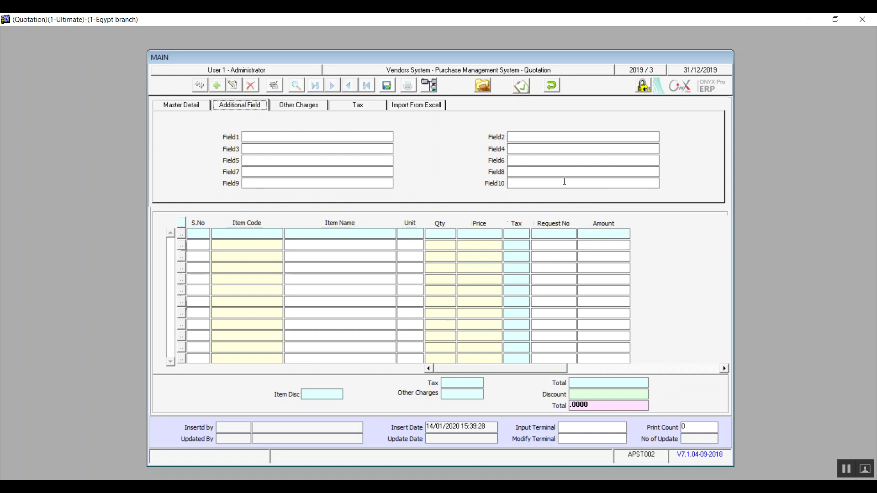
pyautogui.click(303, 107)
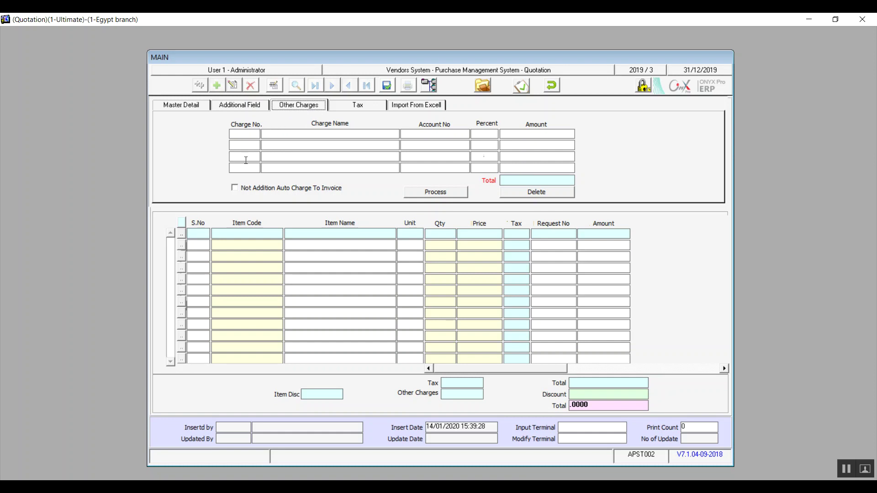
pyautogui.click(248, 135)
pyautogui.write('1')
pyautogui.press('Return')
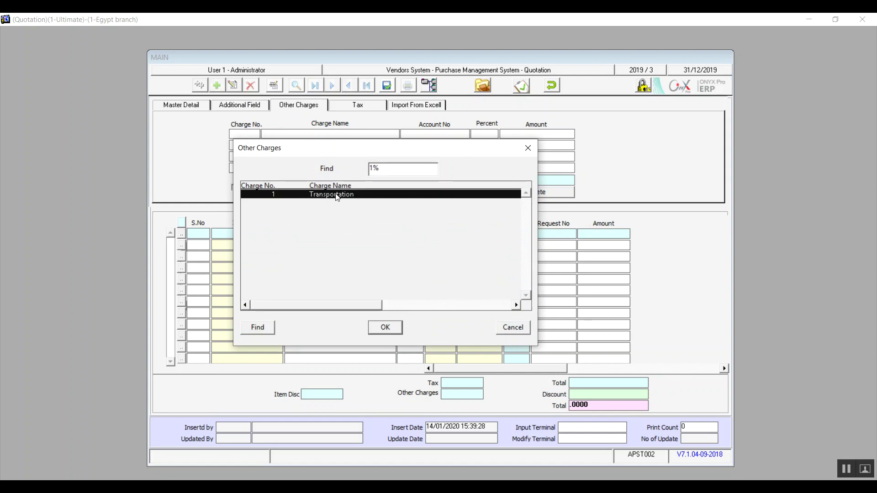
pyautogui.doubleClick(433, 194)
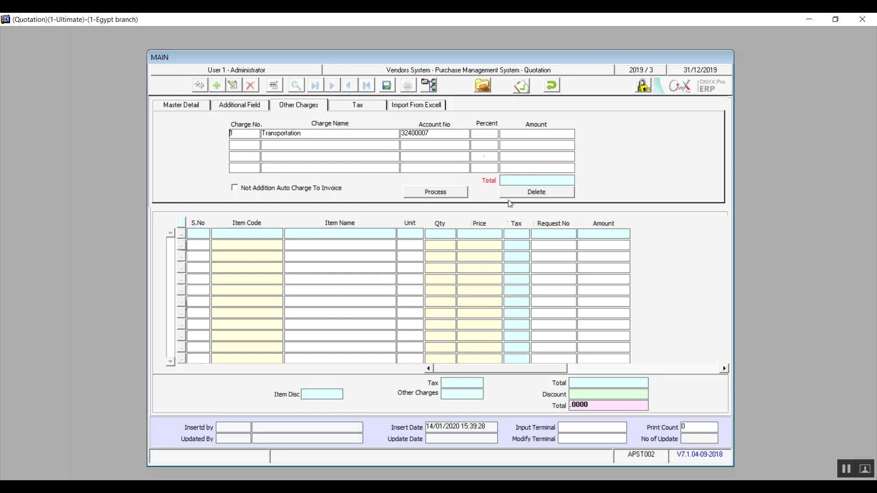
# - View the quotation's tax details, cancel the quotation, and close the Quotation form
pyautogui.click(361, 102)
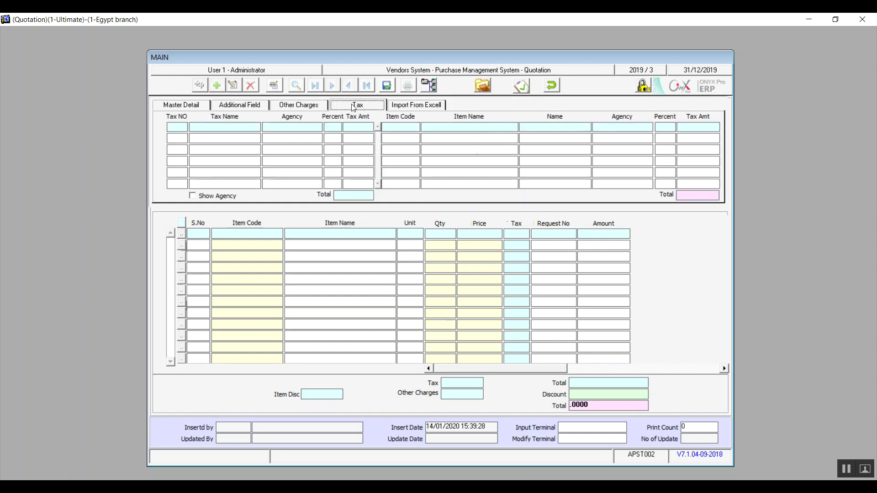
pyautogui.click(552, 85)
pyautogui.click(426, 288)
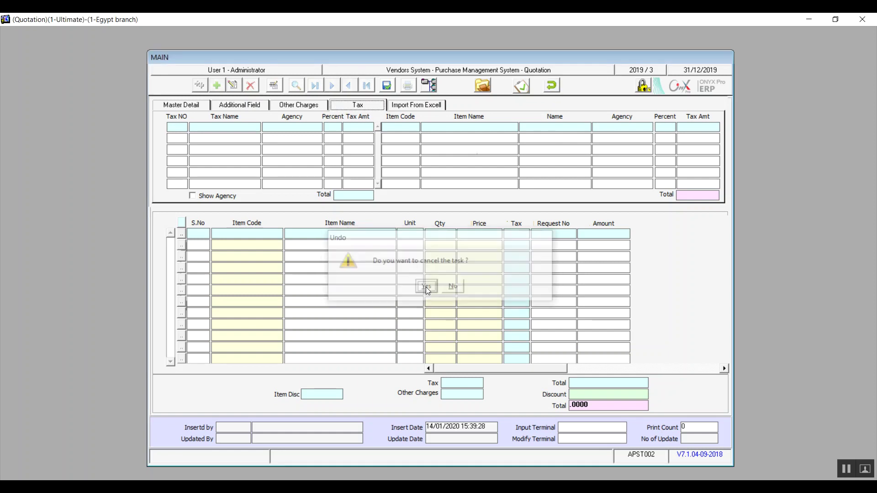
pyautogui.click(555, 82)
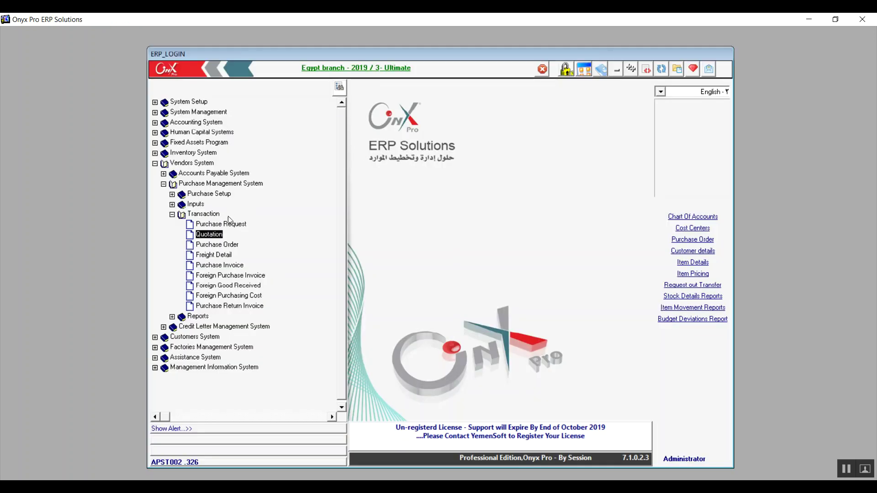
# - Open the Purchase Order form under Purchase Management System transactions and start a new order
pyautogui.click(225, 246)
pyautogui.doubleClick(225, 248)
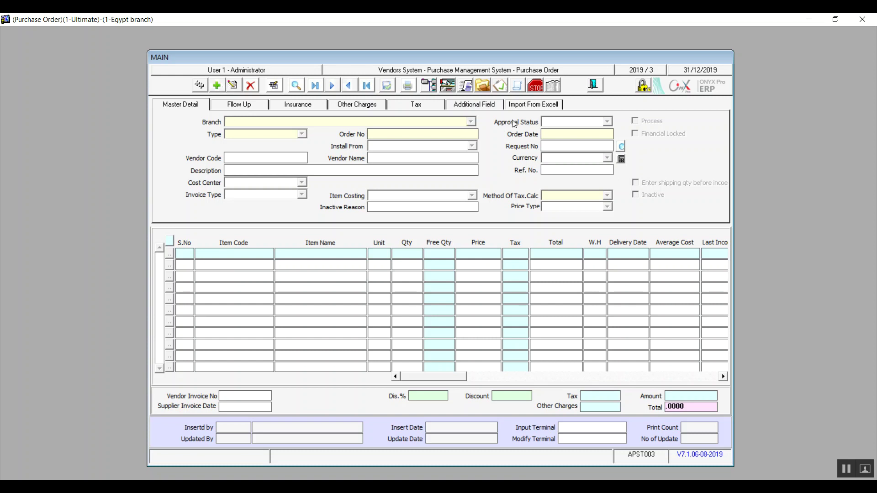
pyautogui.click(531, 108)
pyautogui.click(191, 107)
pyautogui.click(215, 85)
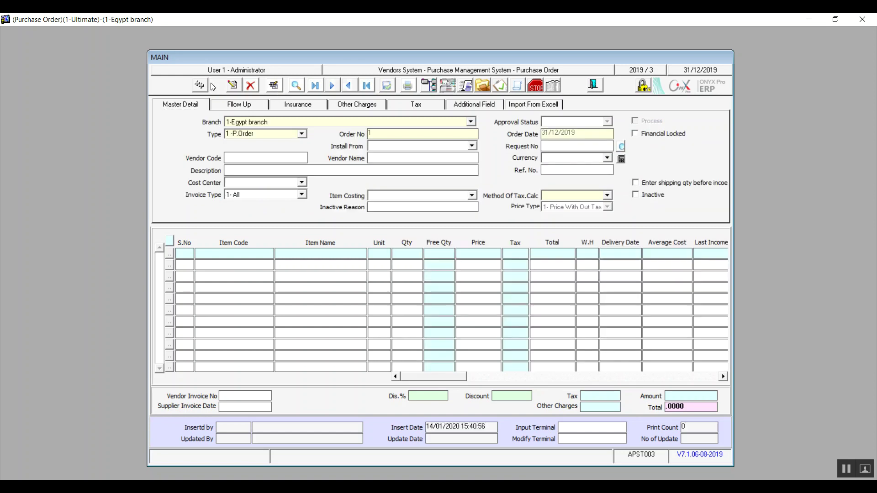
# - Examine the purchase order's Excel import, additional field, and other charges sections
pyautogui.click(535, 108)
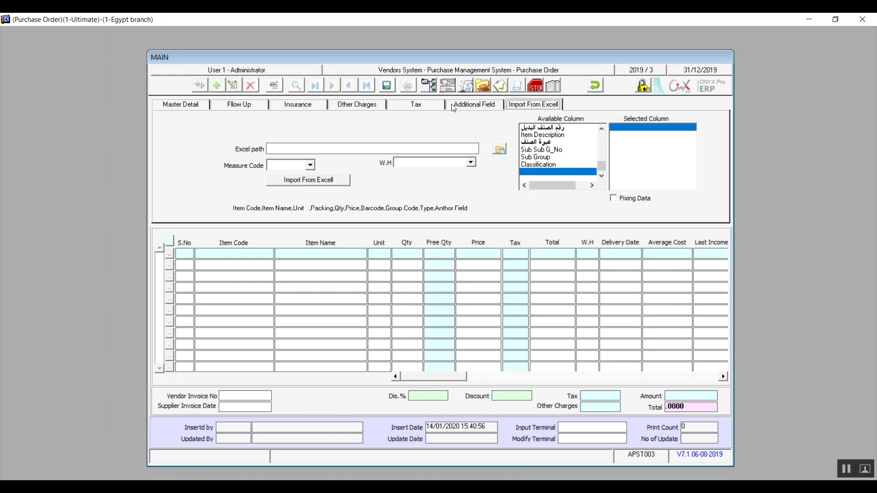
pyautogui.click(437, 105)
pyautogui.click(468, 106)
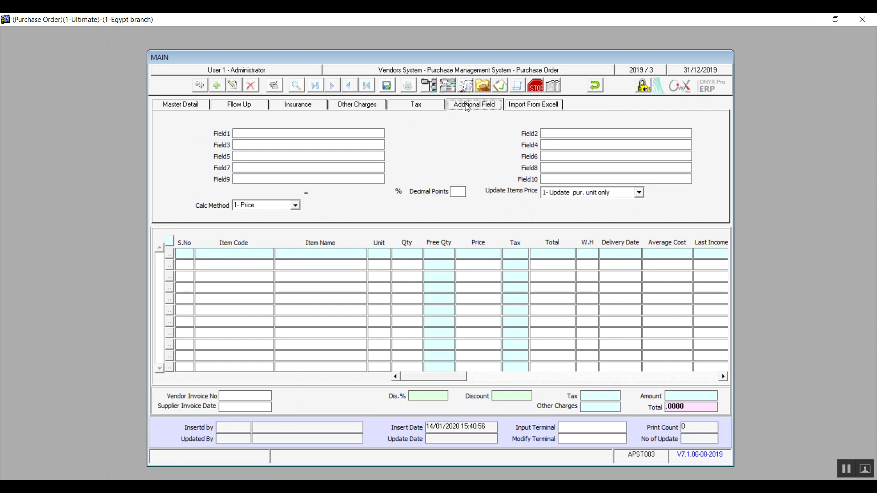
pyautogui.click(368, 106)
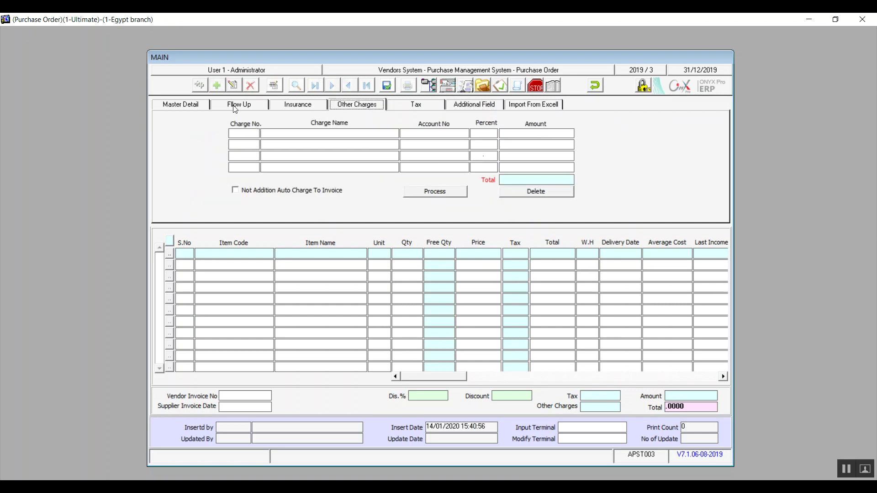
# - Set the purchase order's Install From source to "1- Purchase Requests" in its master details
pyautogui.click(190, 105)
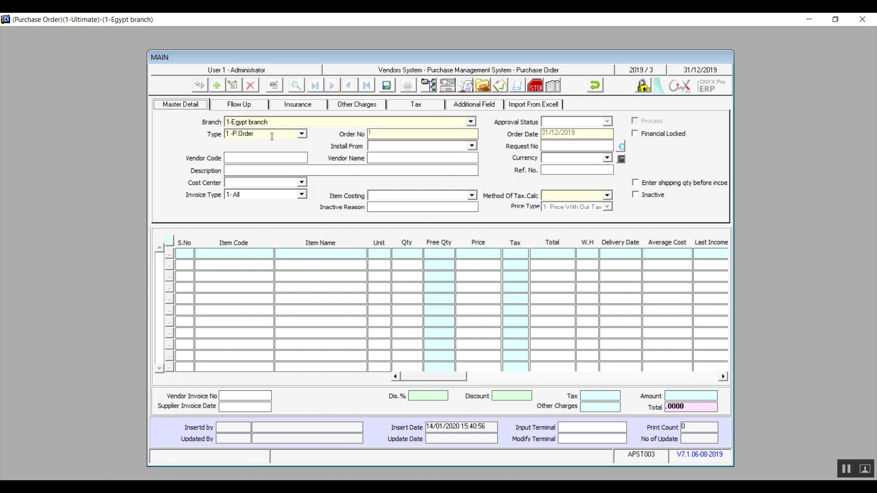
pyautogui.click(472, 146)
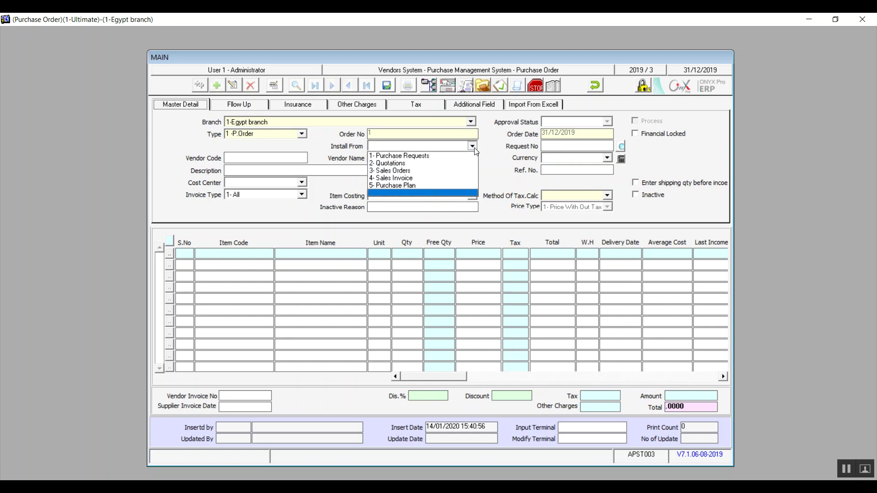
pyautogui.click(429, 156)
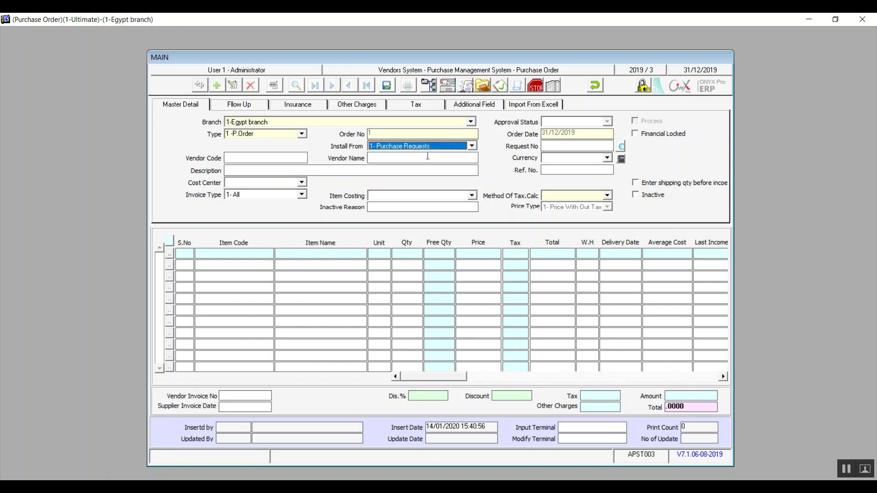
# - Review the Install From source options and keep "1- Purchase Requests" for the purchase order
pyautogui.click(554, 146)
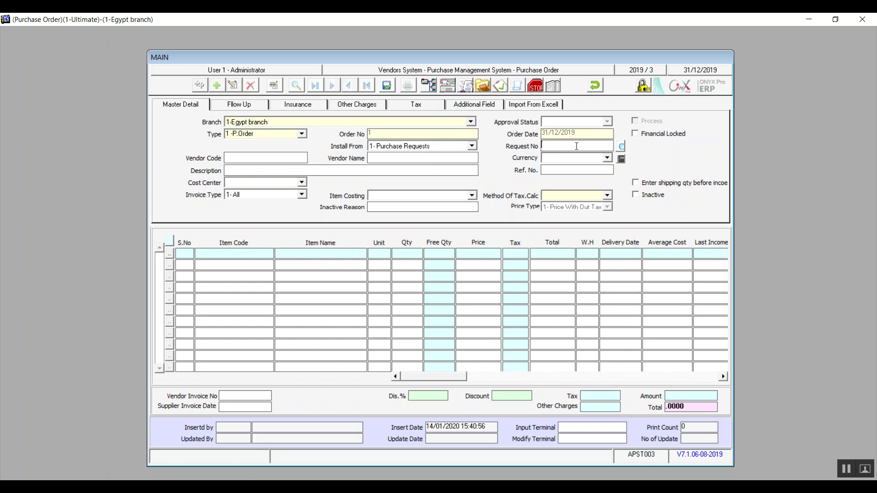
pyautogui.click(472, 147)
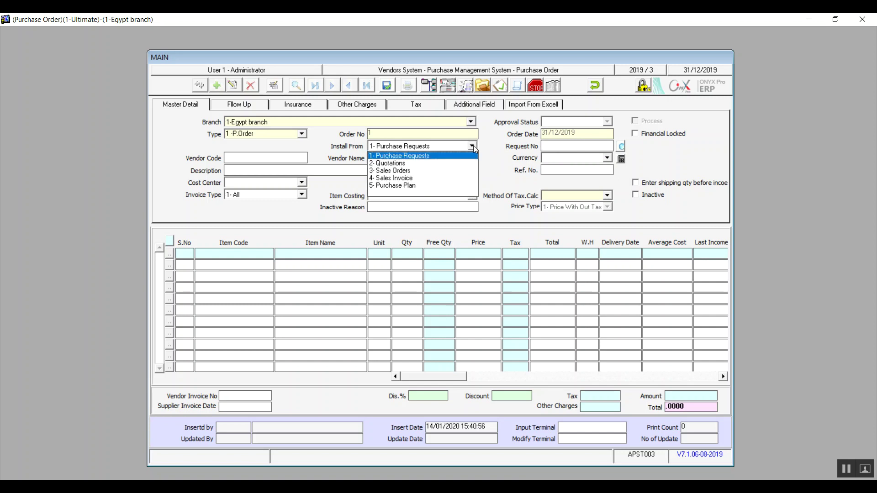
pyautogui.click(430, 156)
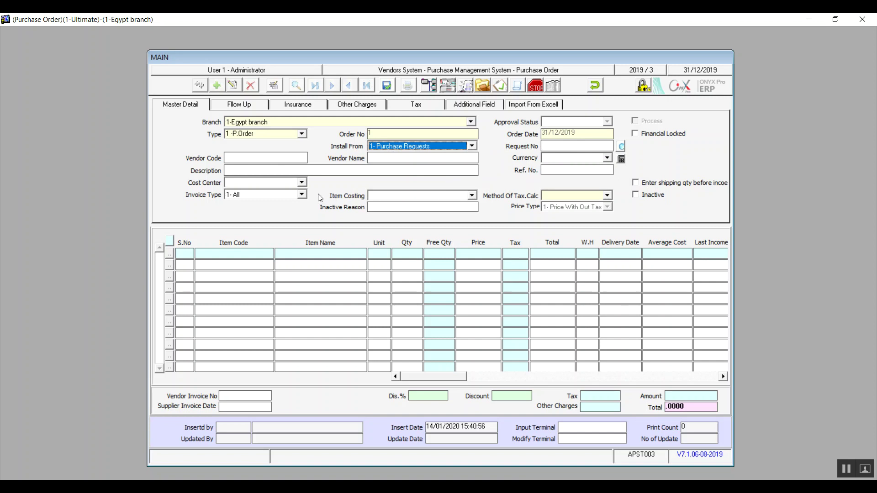
# - Set the purchase order's Invoice Type to "1- All" and its Item Costing to "2- Weighted Avg. Cost"
pyautogui.click(304, 195)
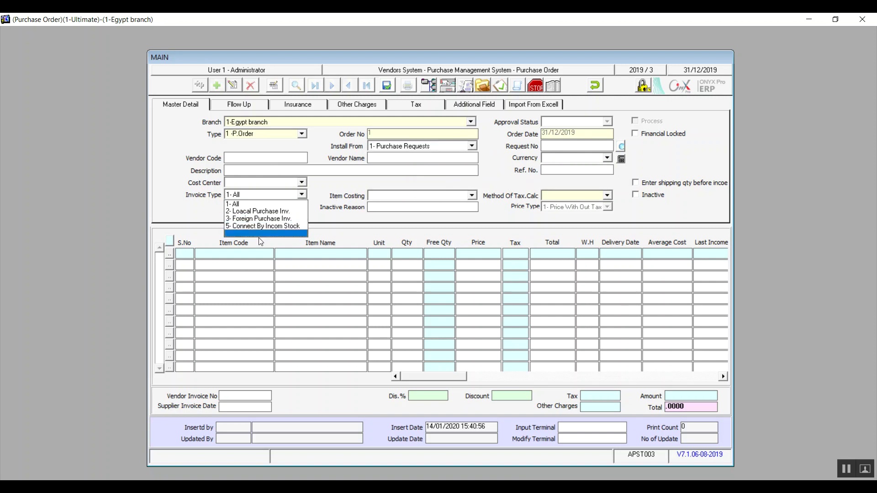
pyautogui.click(265, 207)
pyautogui.click(472, 196)
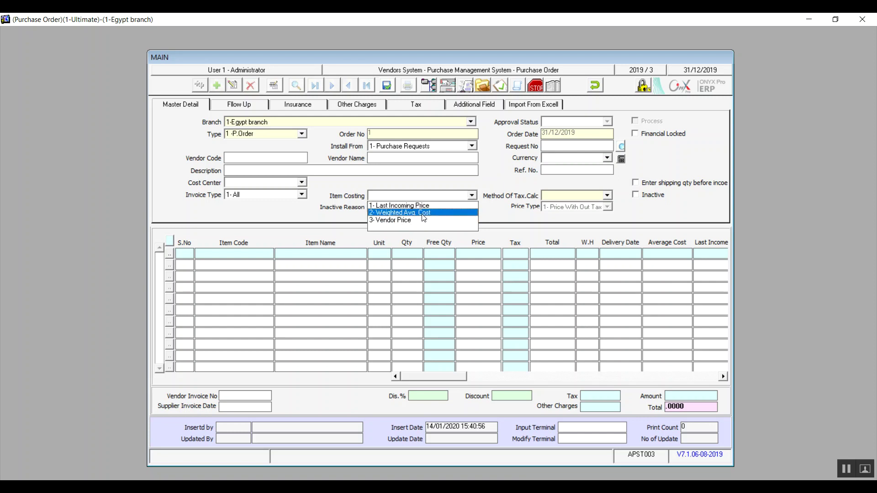
pyautogui.click(425, 214)
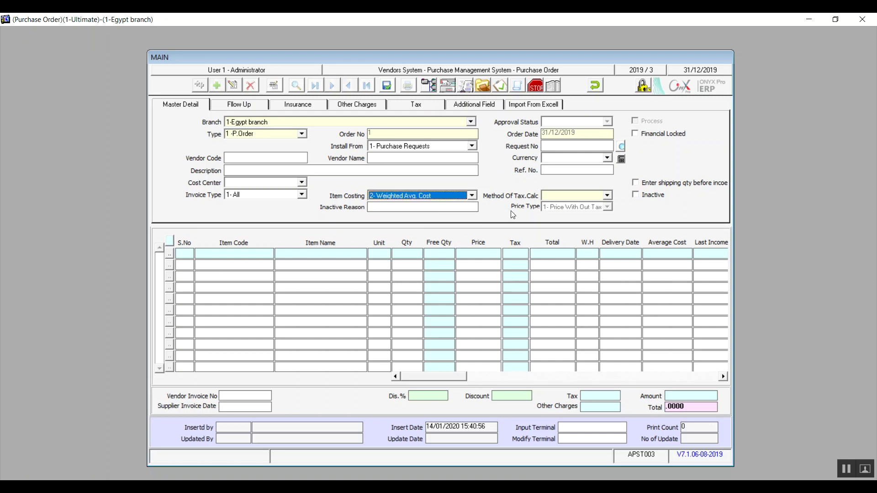
# - Examine the order's tax calculation method, inactive and inactive reason, shipping quantity, and financial lock options
pyautogui.click(566, 198)
pyautogui.click(566, 199)
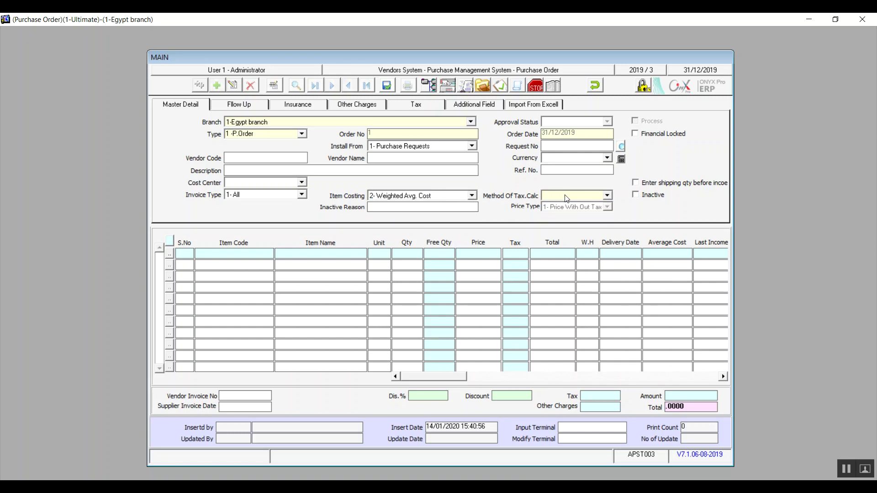
pyautogui.click(567, 198)
pyautogui.click(566, 198)
pyautogui.click(640, 198)
pyautogui.click(410, 206)
pyautogui.click(638, 198)
pyautogui.click(636, 186)
pyautogui.click(636, 135)
# - View both advanced option pages of the request number's Item Search window and the currency calculator, closing each one
pyautogui.click(622, 146)
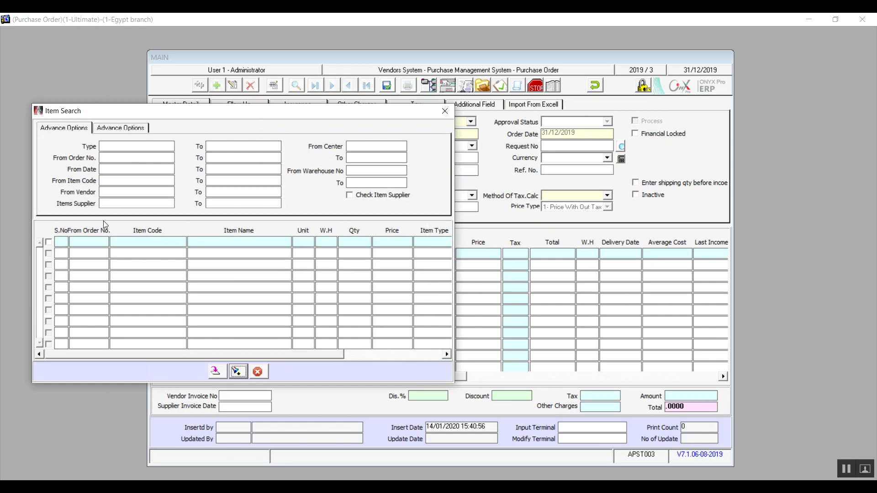
pyautogui.click(120, 128)
pyautogui.click(77, 131)
pyautogui.click(447, 113)
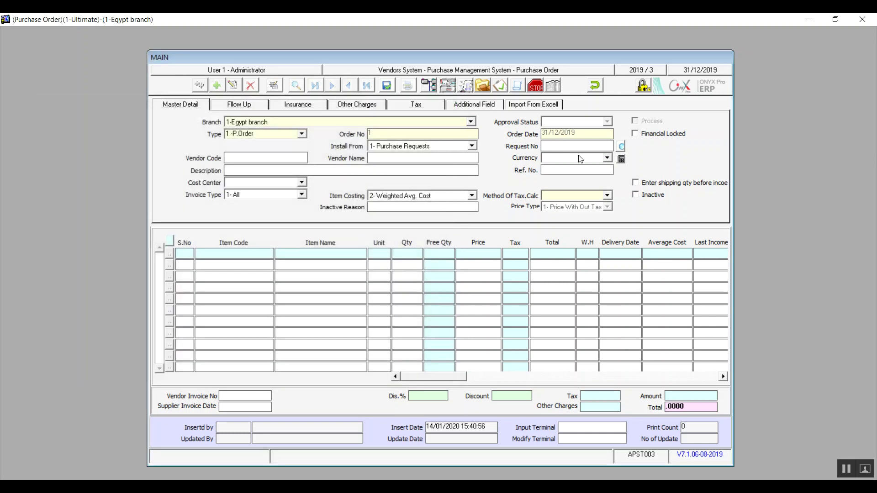
pyautogui.click(623, 162)
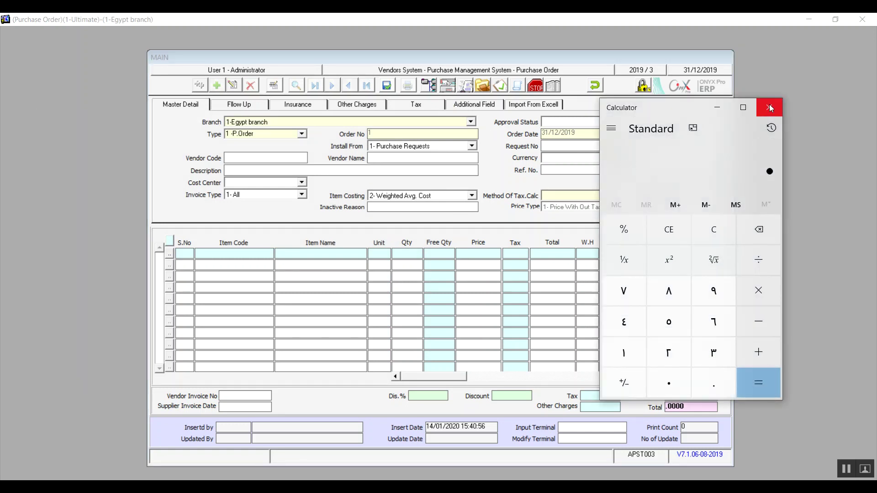
pyautogui.click(770, 108)
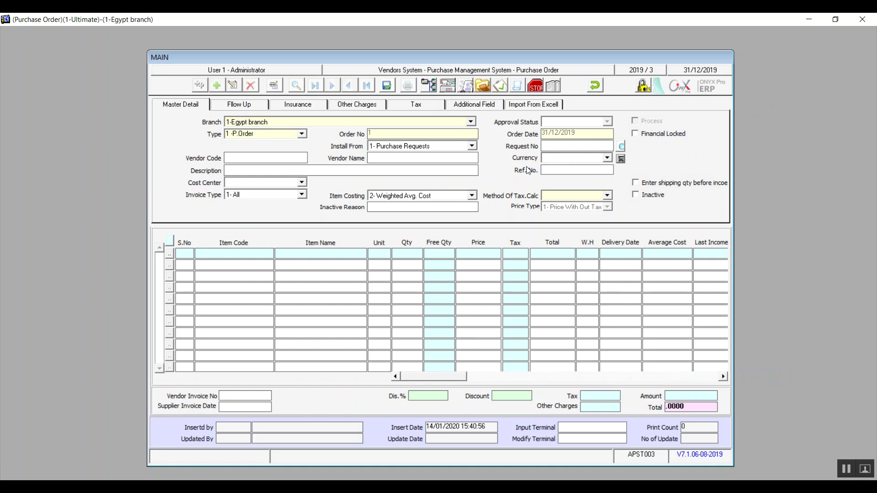
# - Try to enter an item line, and view the Item Pricing and Items Barcode Printing forms linked to the purchase order
pyautogui.click(259, 255)
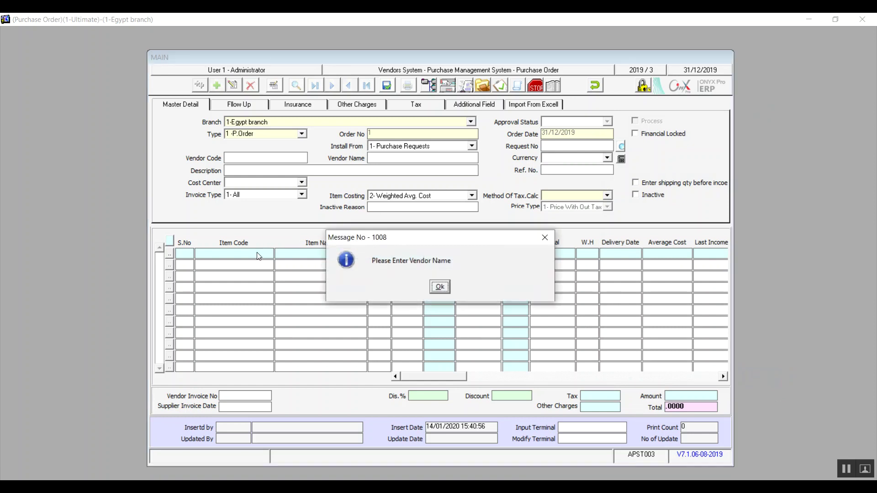
pyautogui.click(441, 288)
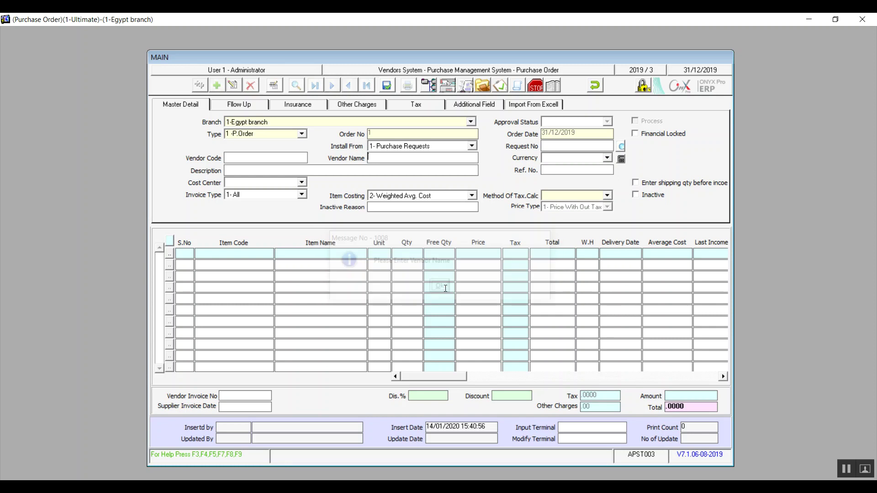
pyautogui.click(559, 89)
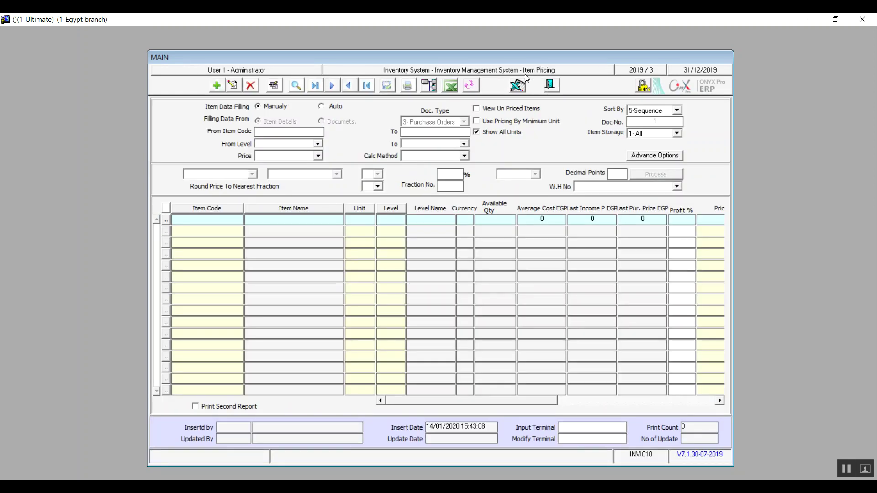
pyautogui.click(551, 87)
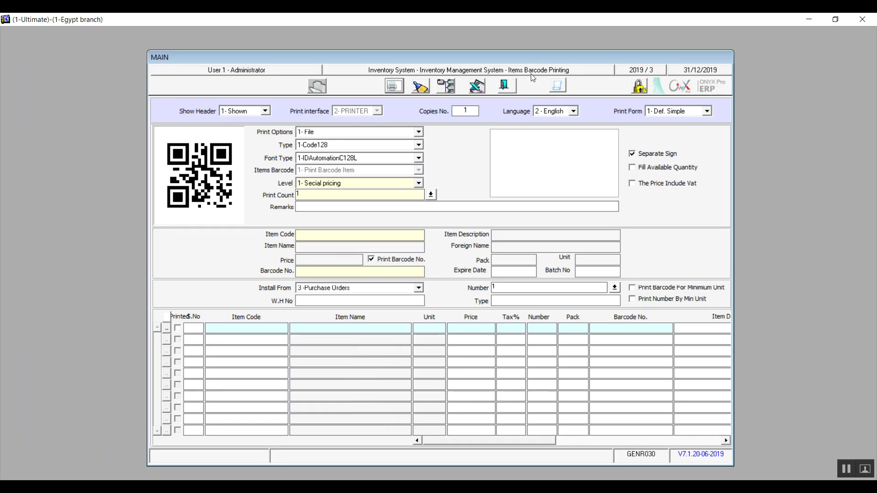
pyautogui.click(508, 84)
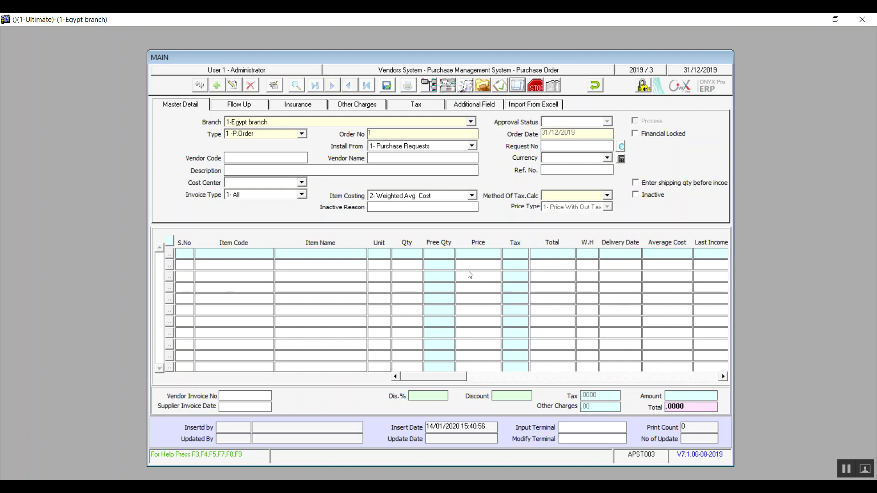
# - Enter vendor code 1 for the purchase order and set its currency to "1- EGP"
pyautogui.click(247, 255)
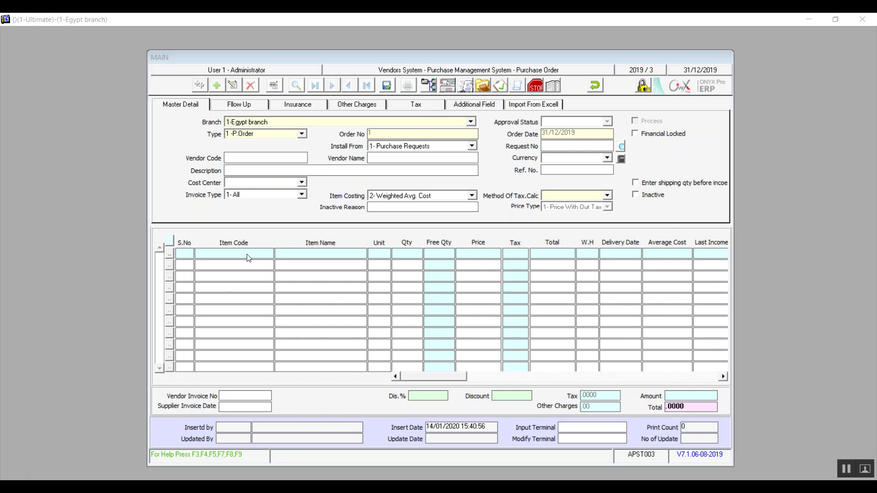
pyautogui.click(440, 288)
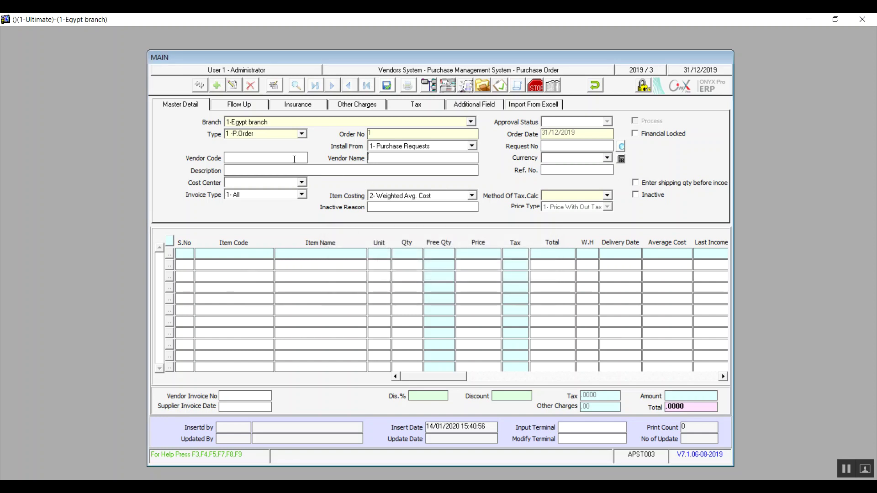
pyautogui.write('1')
pyautogui.press('Return')
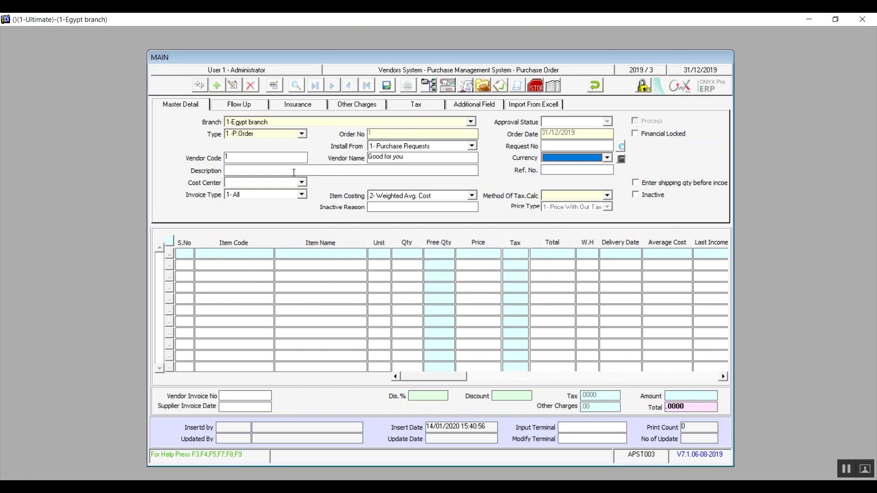
pyautogui.click(574, 159)
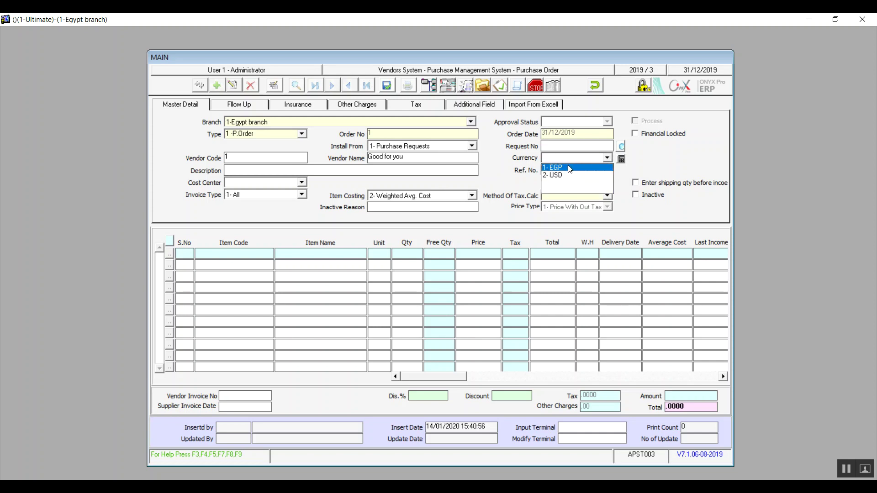
pyautogui.click(569, 168)
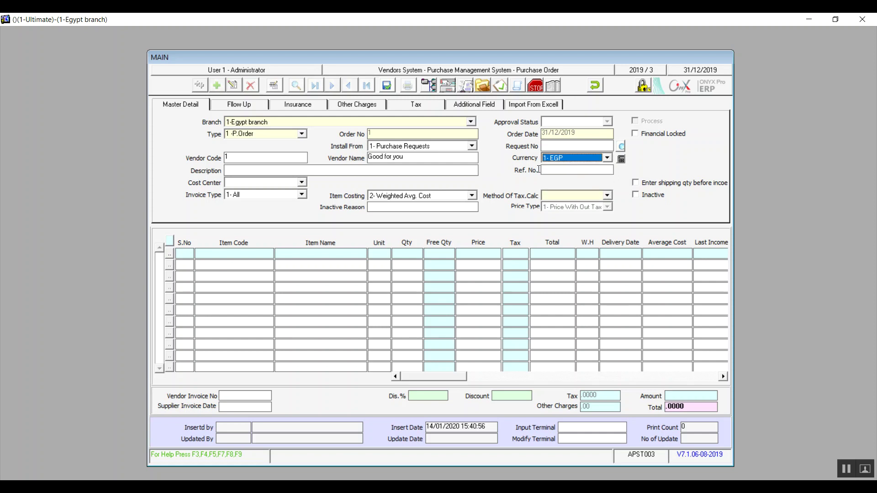
# - Add item 1, Silk, to the first line of the purchase order from the item list
pyautogui.click(233, 255)
pyautogui.doubleClick(233, 255)
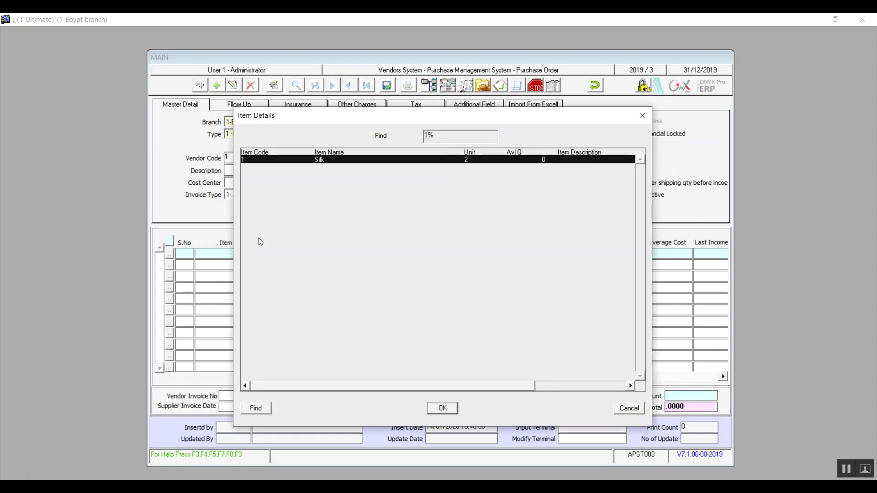
pyautogui.doubleClick(320, 157)
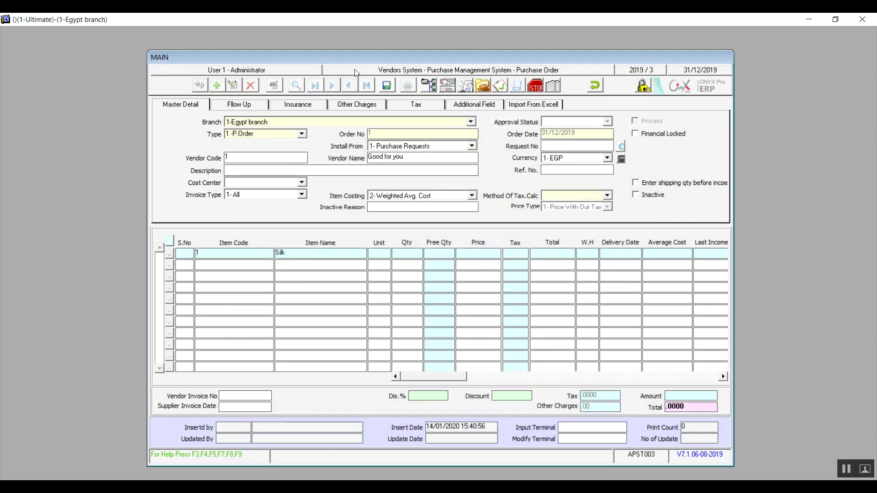
# - Examine the order's follow-up section, including the Closed options, and its insurance section
pyautogui.click(238, 107)
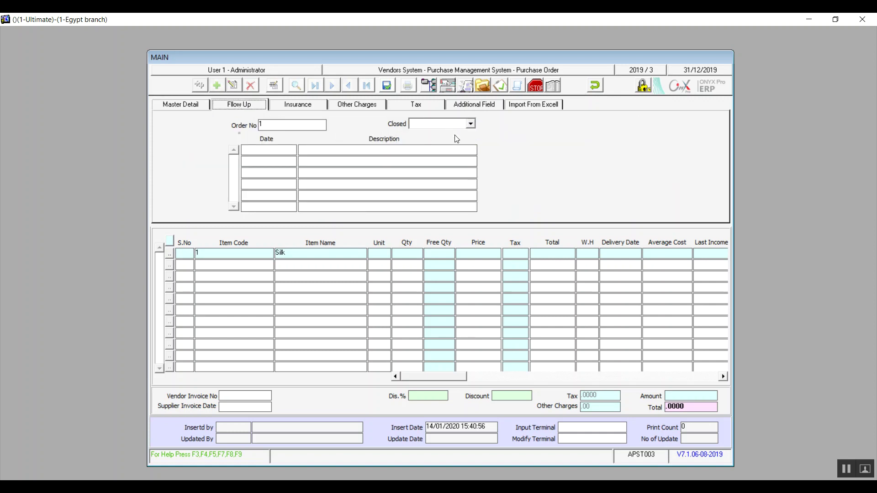
pyautogui.click(470, 123)
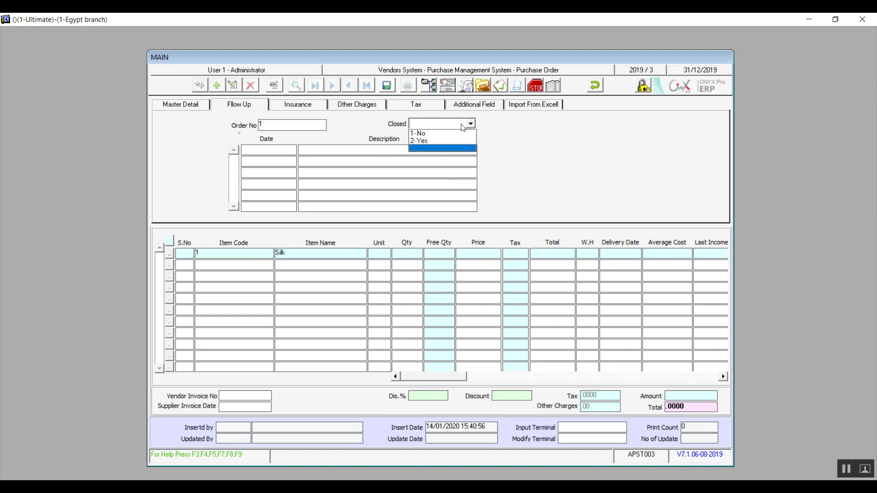
pyautogui.click(432, 142)
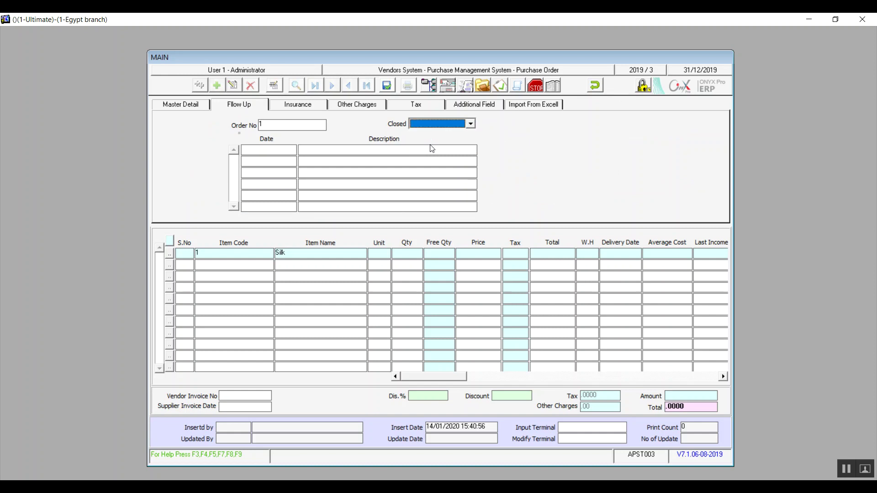
pyautogui.click(443, 291)
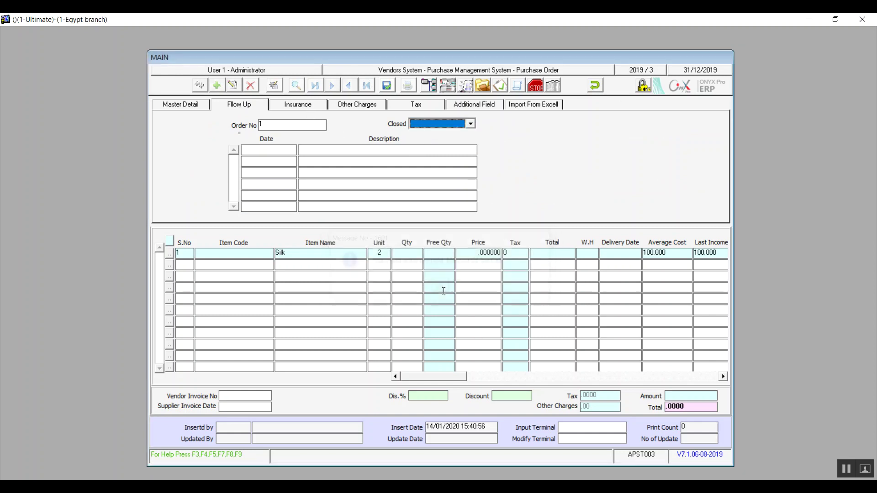
pyautogui.click(314, 106)
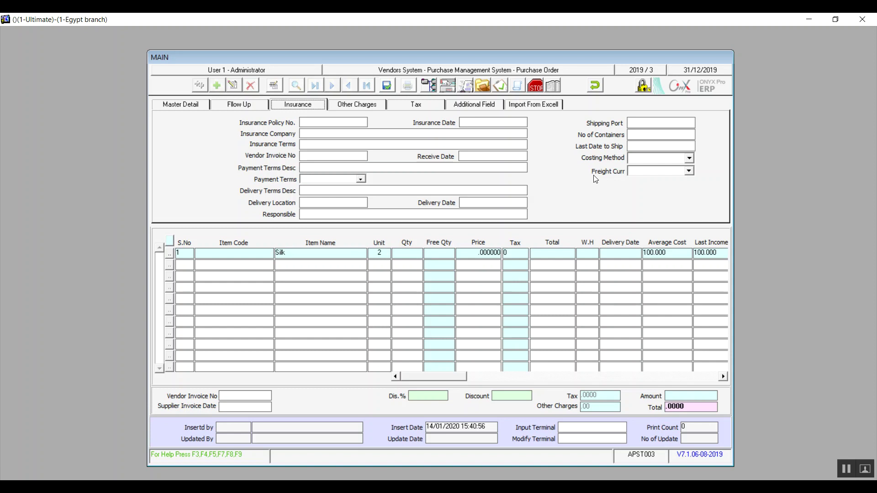
# - Cancel the new purchase order without saving and close the Purchase Order form
pyautogui.click(595, 86)
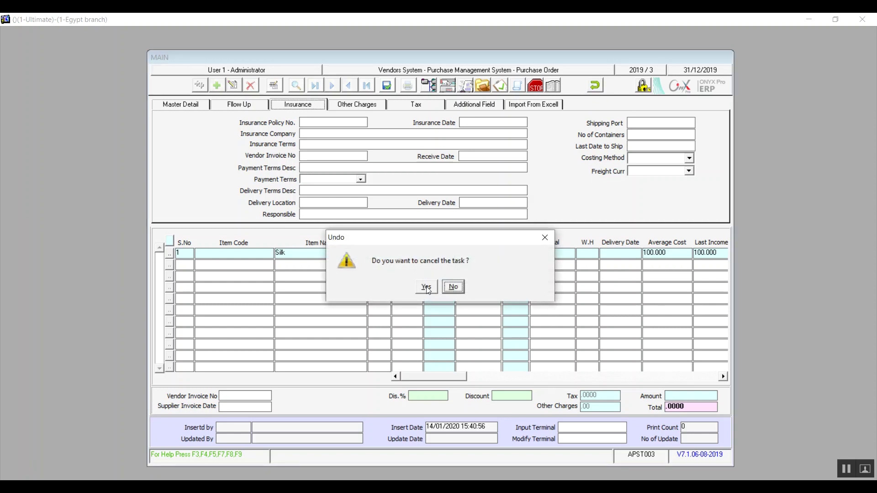
pyautogui.click(428, 287)
pyautogui.click(592, 87)
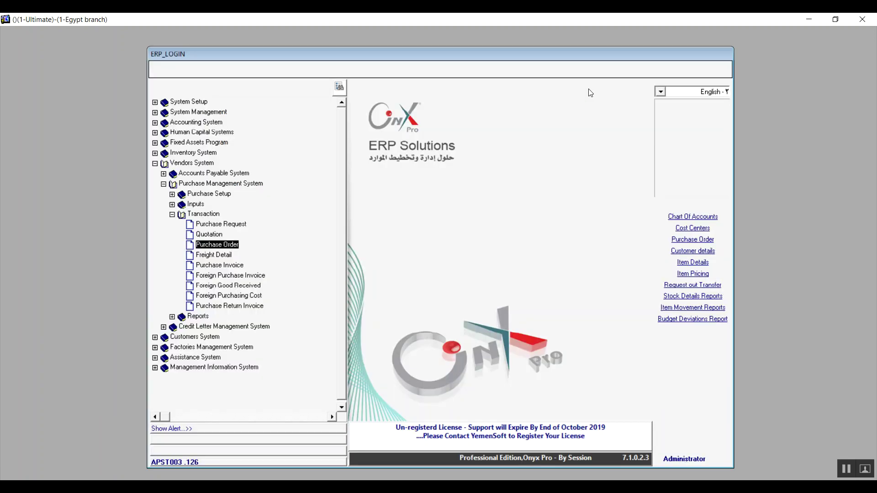
# - Collapse the Transaction, Purchase Management System, and Vendors System branches of the navigation tree
pyautogui.click(172, 215)
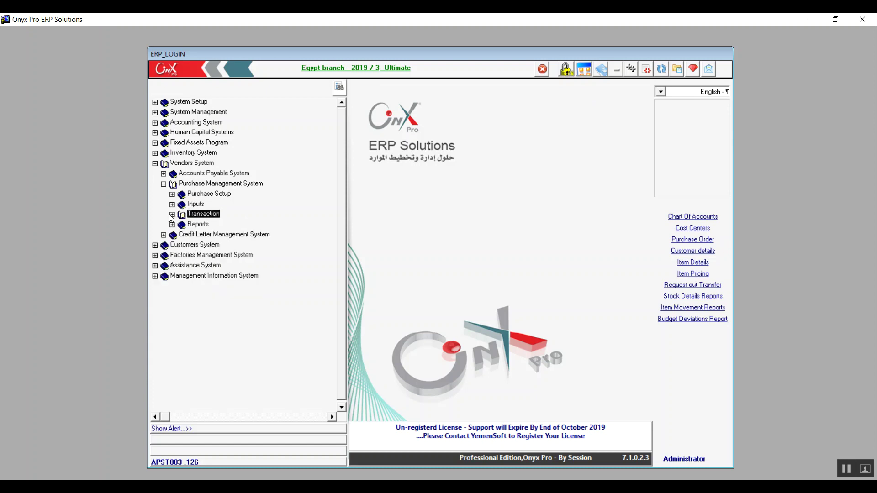
pyautogui.click(163, 185)
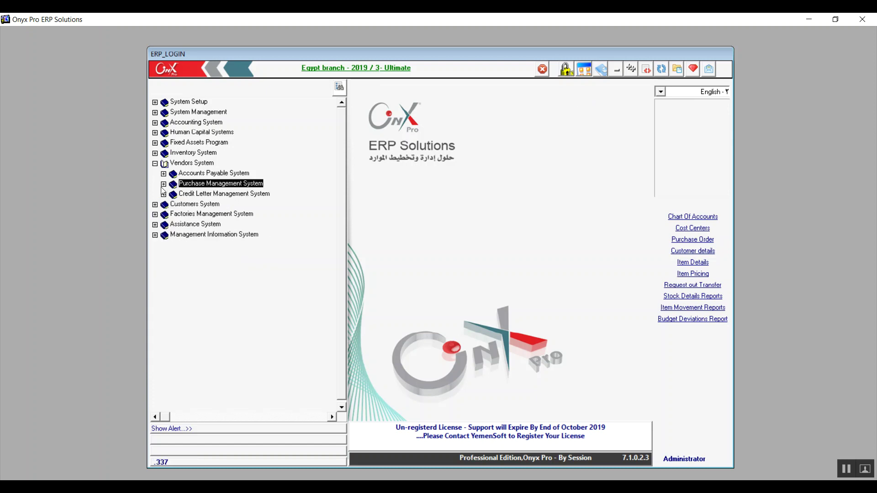
pyautogui.click(156, 164)
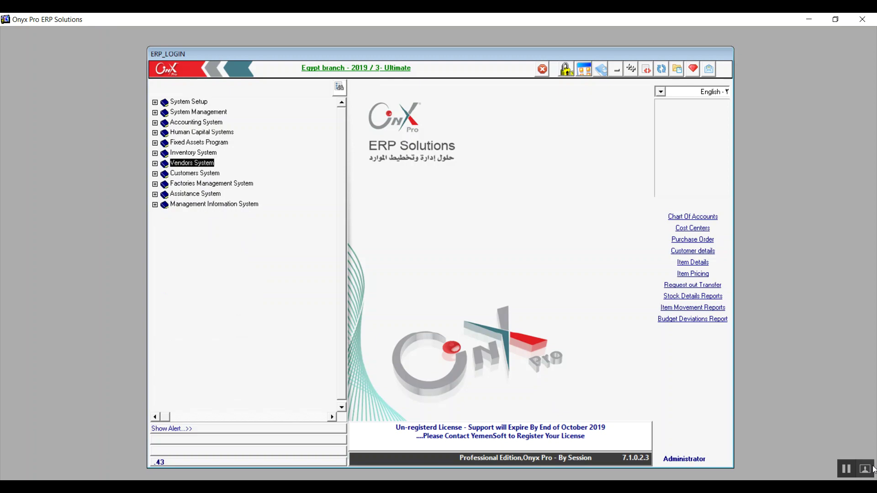